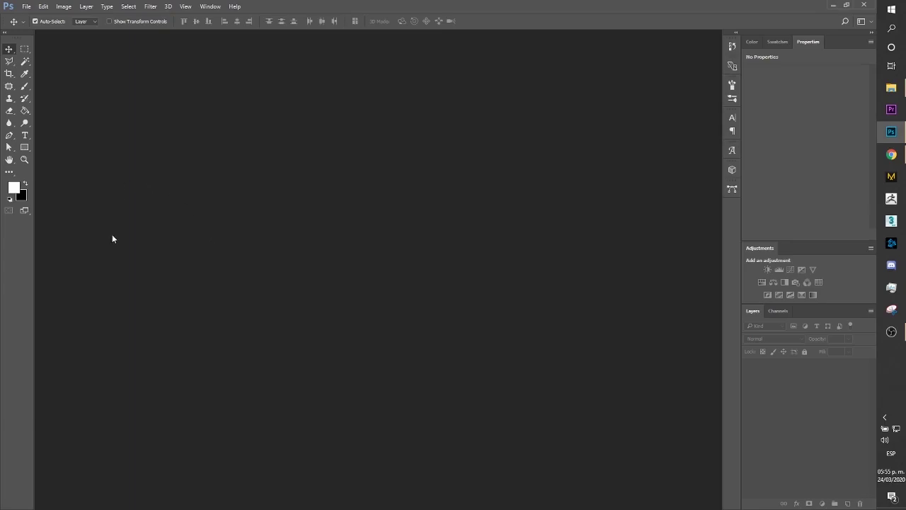
Create a 5400 × 7200 px Poster document from the Art & Illustration presets at 300 ppi.
click(29, 8)
click(36, 18)
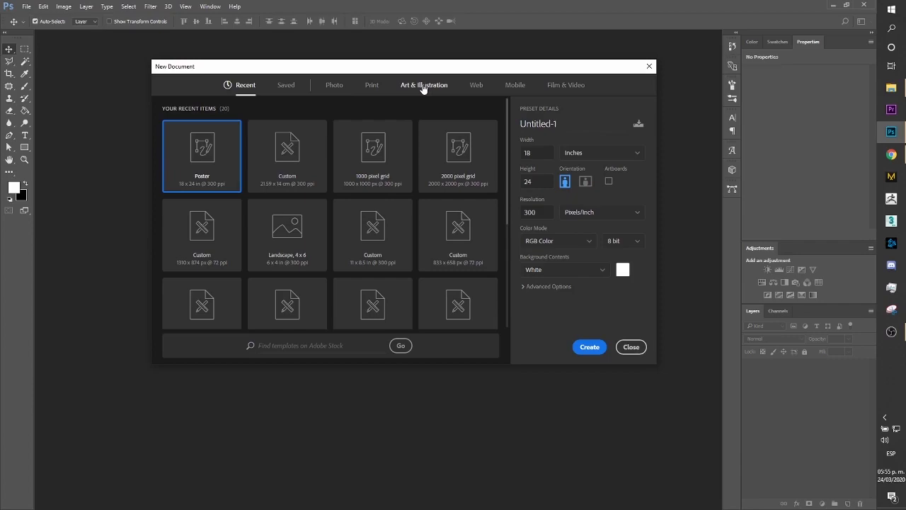
click(423, 89)
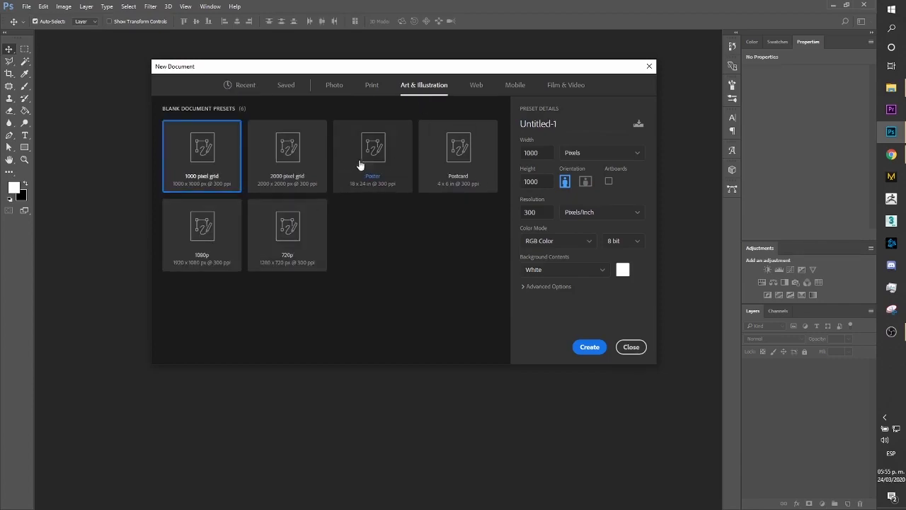
click(378, 196)
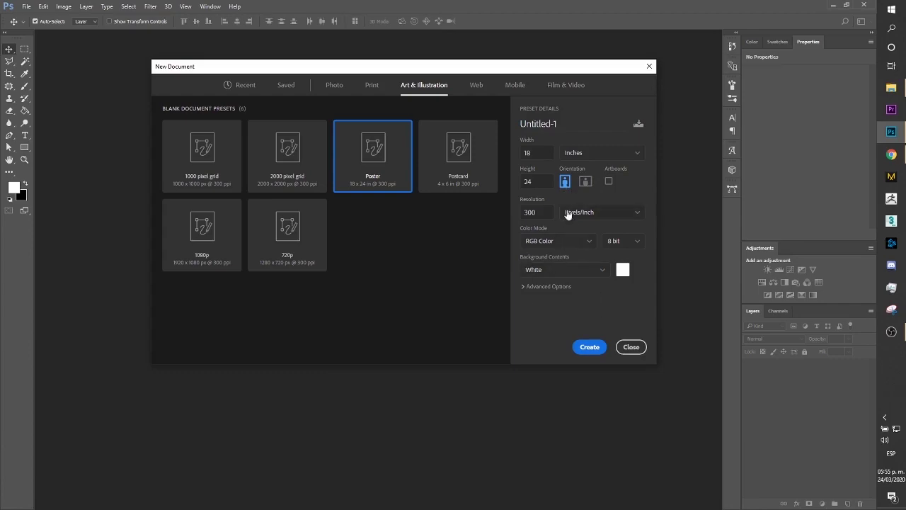
click(591, 346)
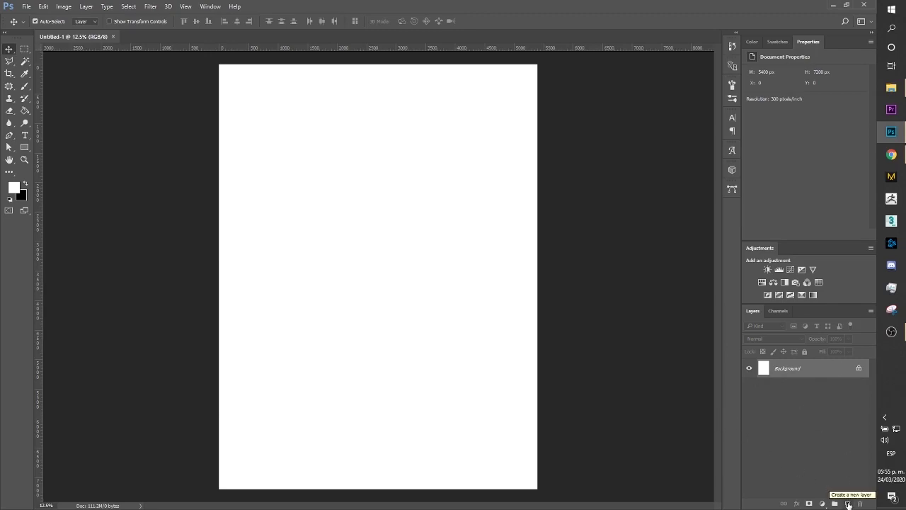
Add Layer 1, then unlock and delete the white Background layer.
click(848, 504)
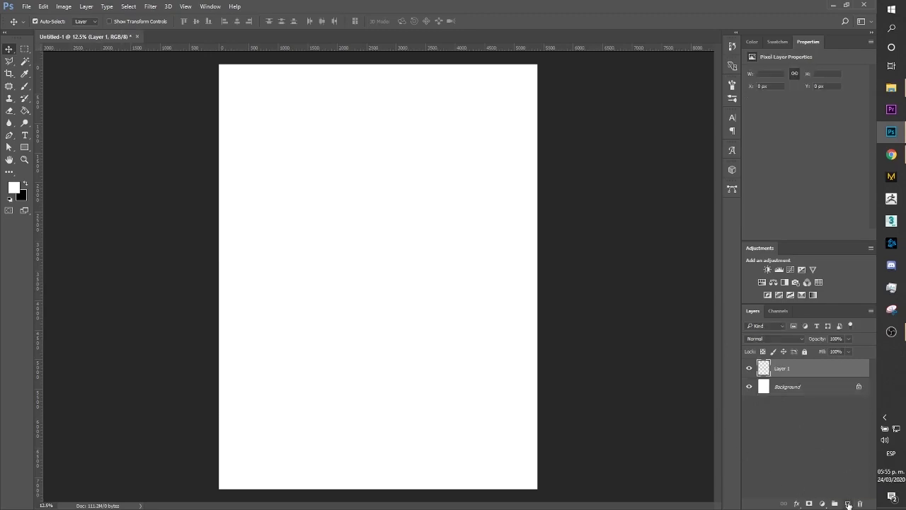
click(859, 385)
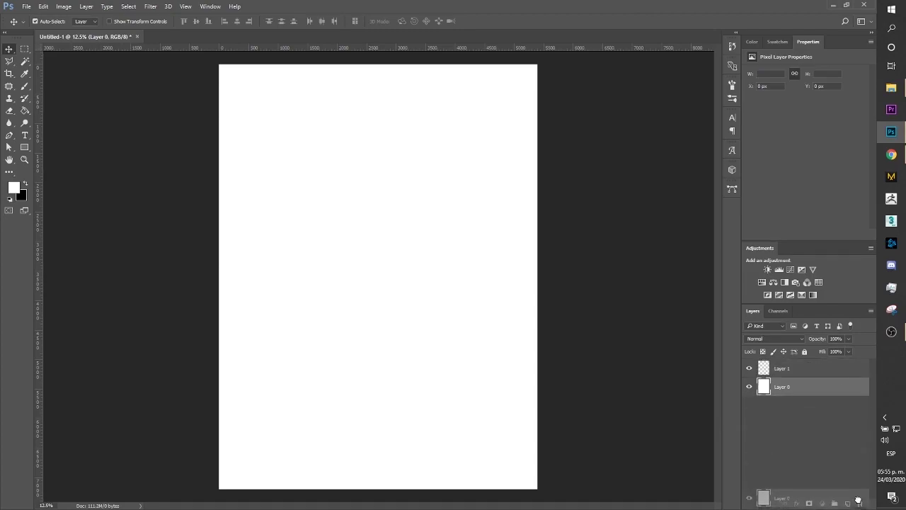
drag(842, 390, 860, 503)
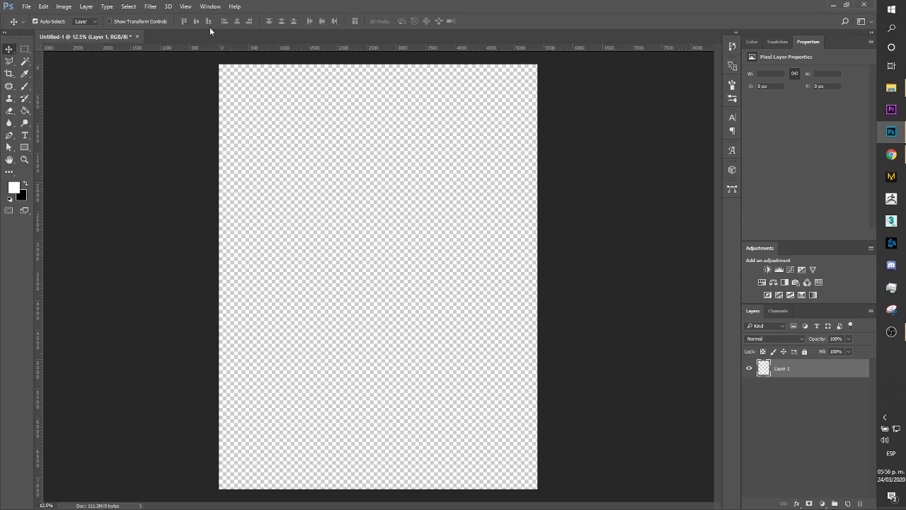
Drag ruler guides onto the top, left, right and bottom edges of the canvas.
click(184, 6)
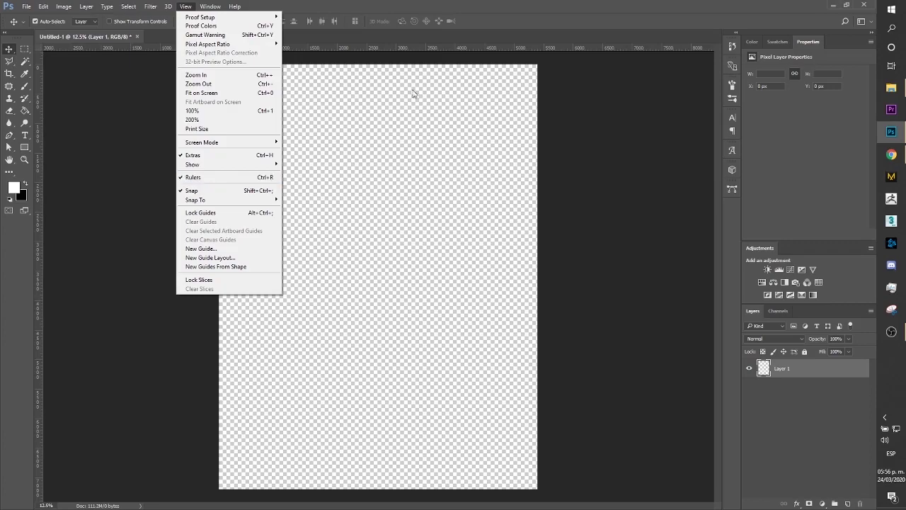
click(522, 30)
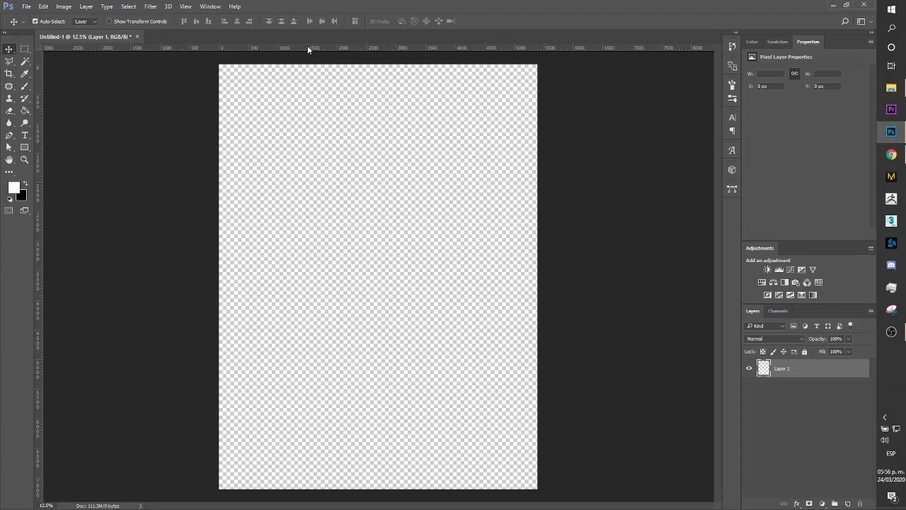
drag(307, 45, 306, 62)
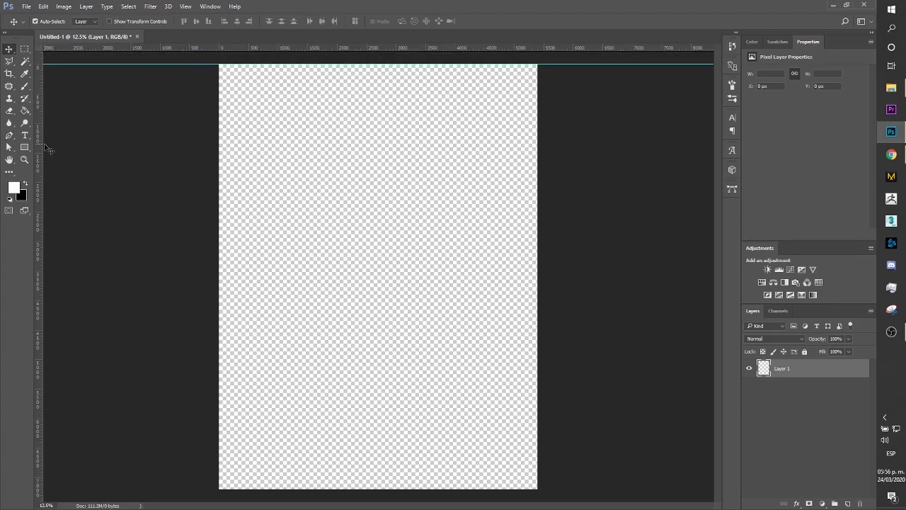
drag(41, 144, 217, 160)
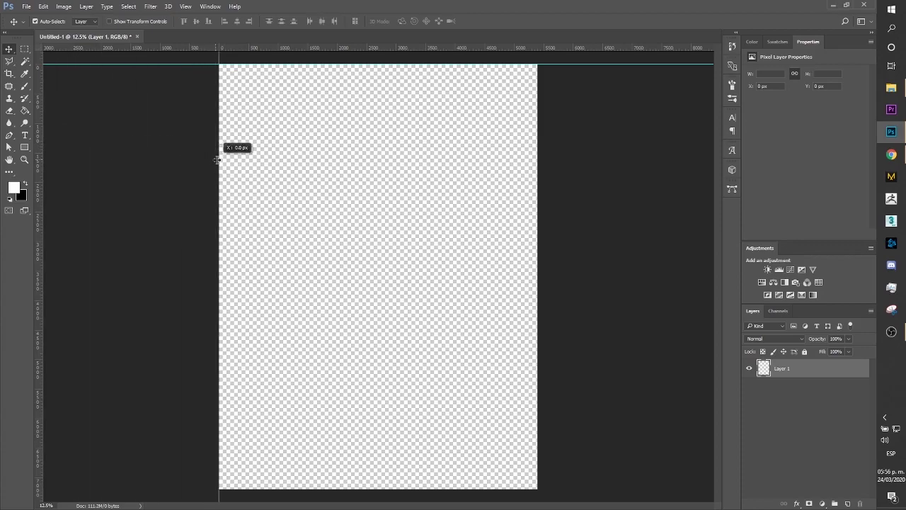
drag(37, 156, 537, 172)
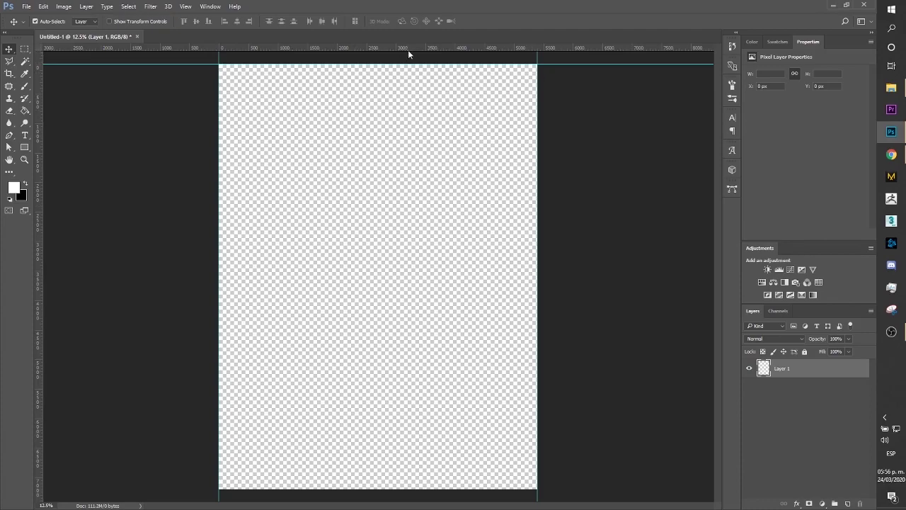
drag(408, 49, 502, 491)
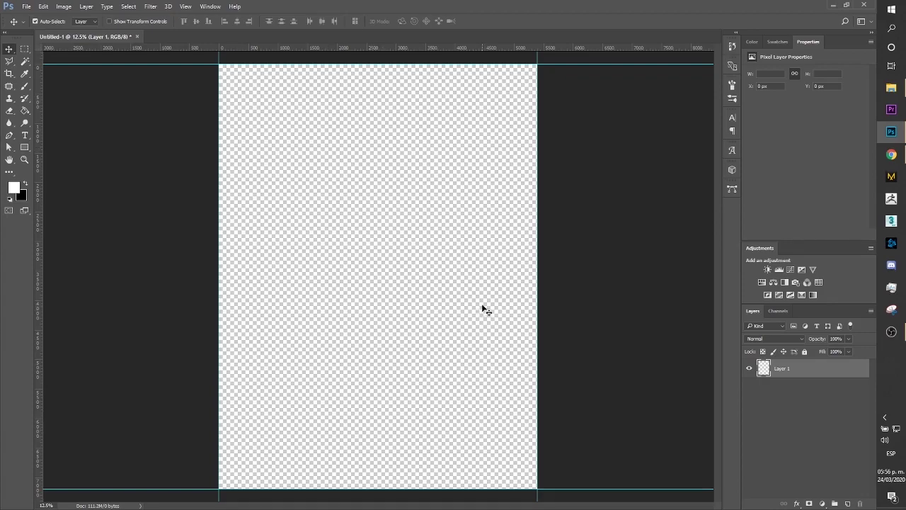
Add a Solid Color fill layer in dark red #6a0202.
click(822, 503)
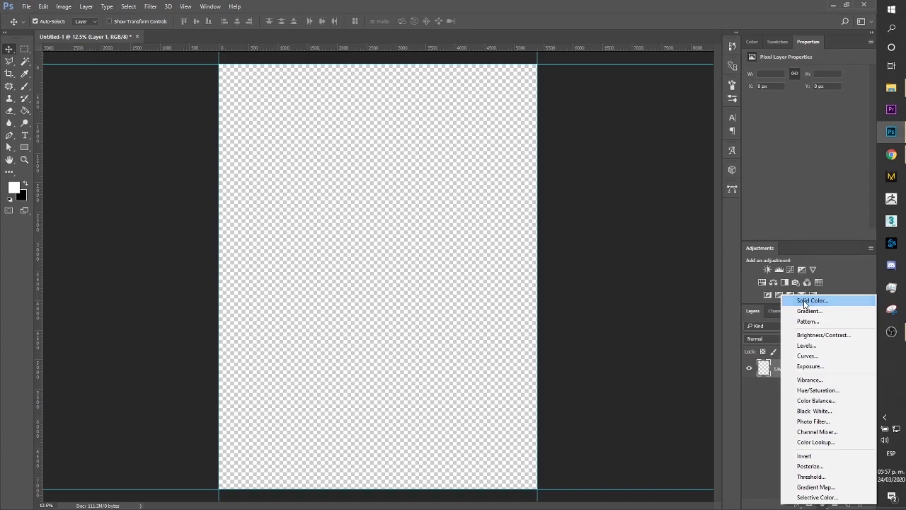
click(805, 303)
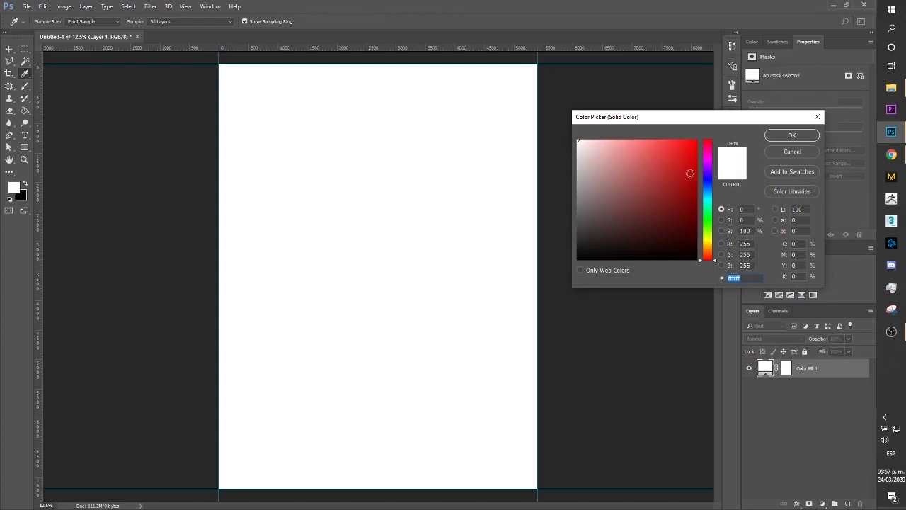
click(698, 190)
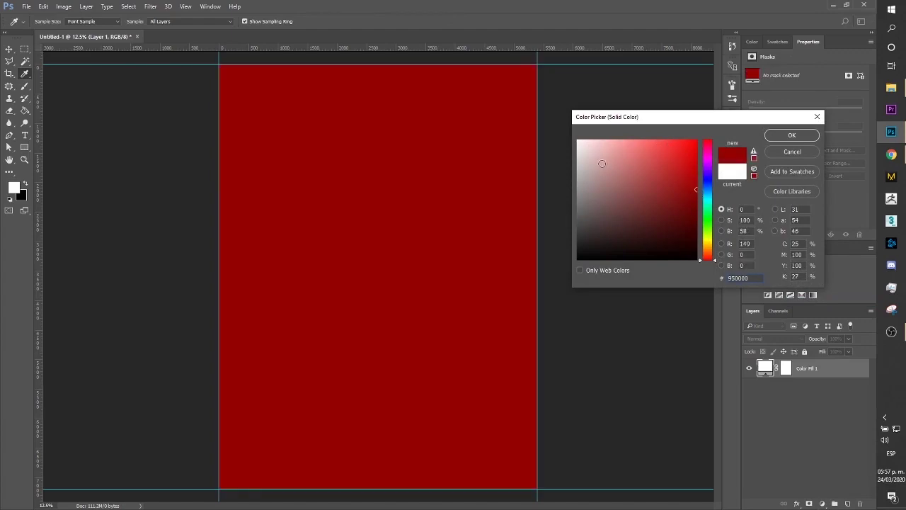
click(696, 190)
drag(699, 198, 695, 209)
click(791, 135)
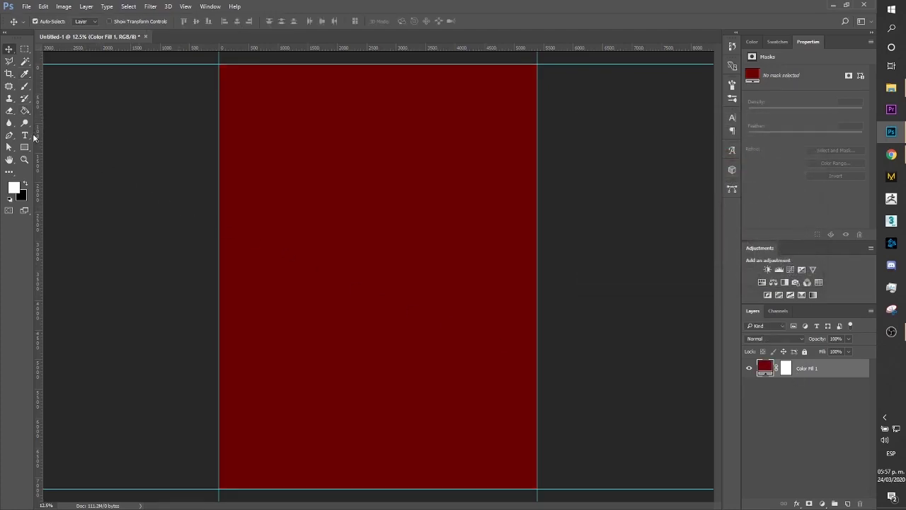
Reopen the fill colour, try a grey-pink shade, and cancel to keep dark red.
double_click(766, 370)
mouse_move(639, 186)
mouse_down()
mouse_move(647, 164)
mouse_move(674, 206)
mouse_up()
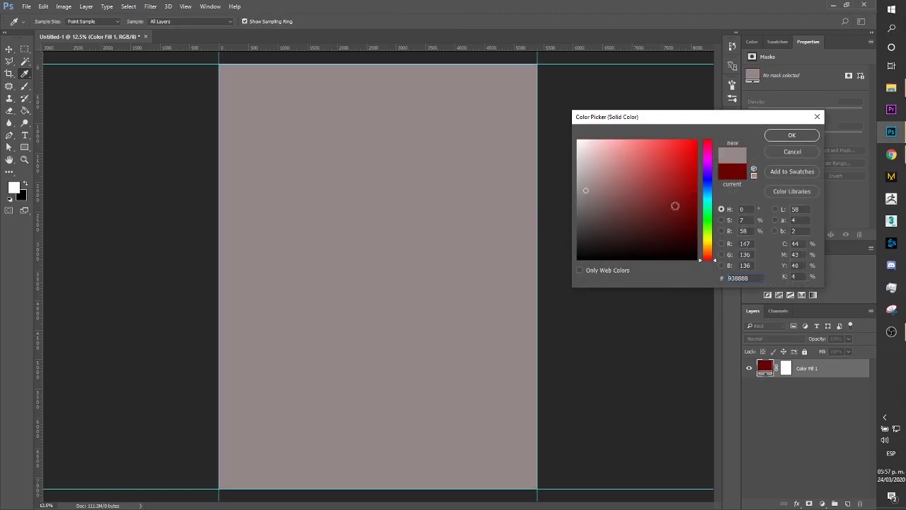
click(792, 152)
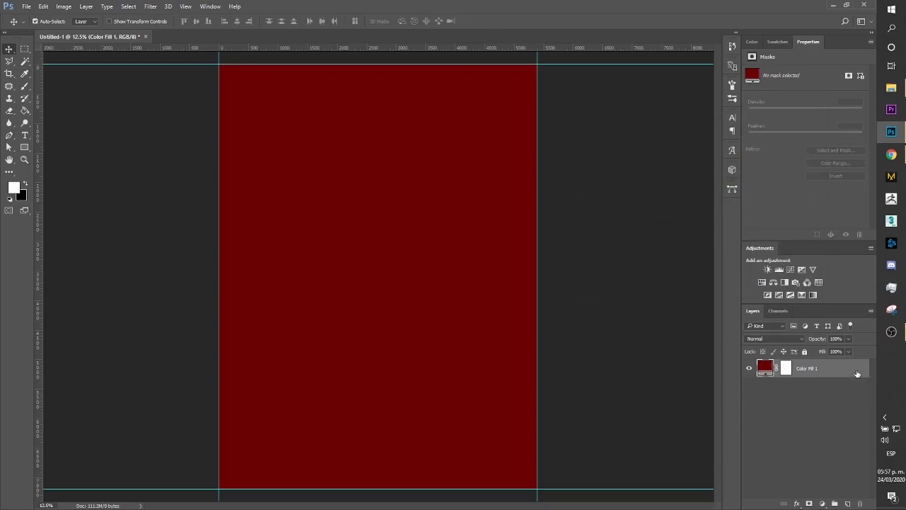
Apply Lock All to the Color Fill 1 layer.
click(805, 352)
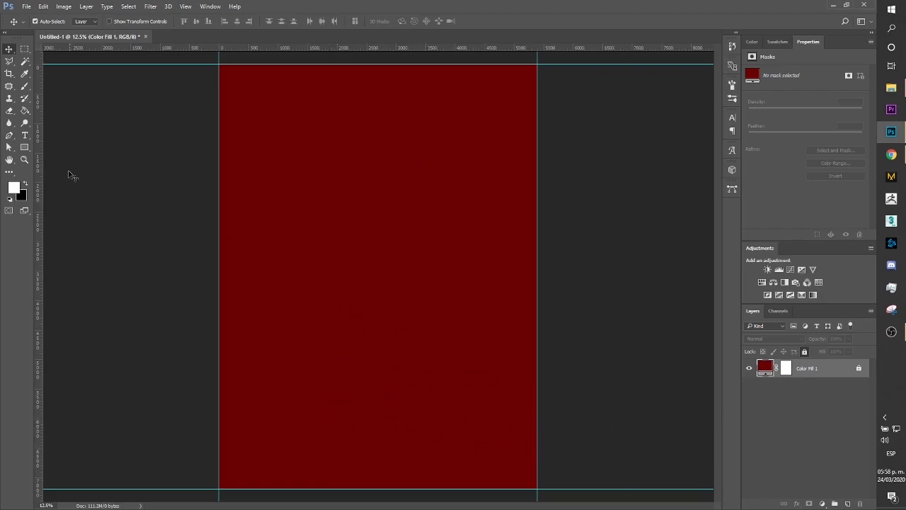
Select the Ellipse Tool and set its shape fill to yellow #fec20b.
click(25, 147)
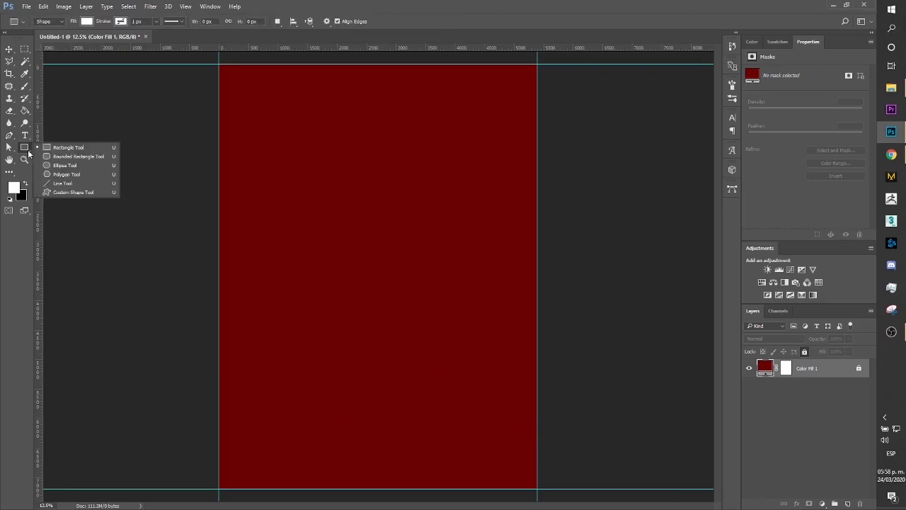
click(65, 165)
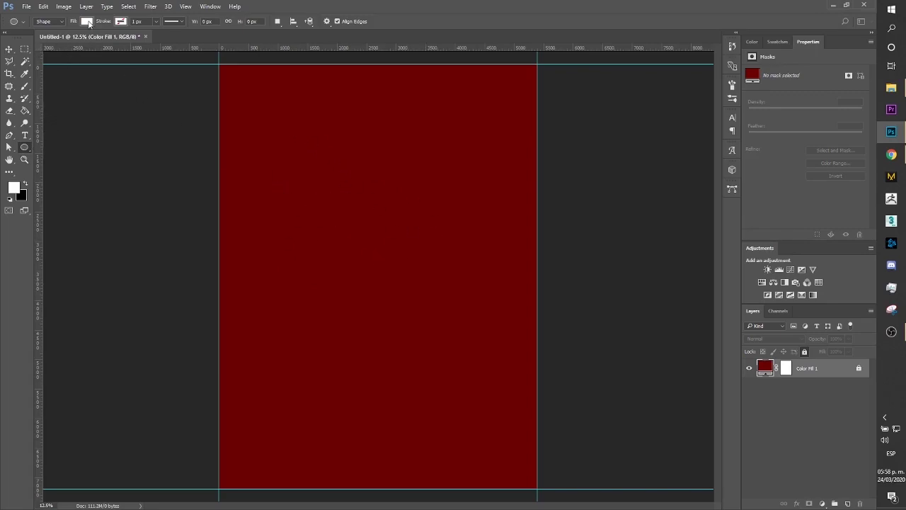
click(89, 21)
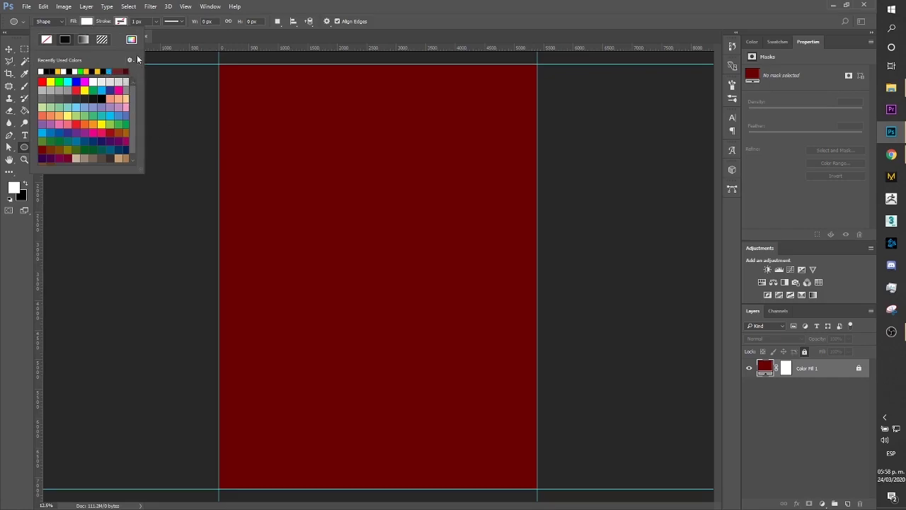
click(101, 69)
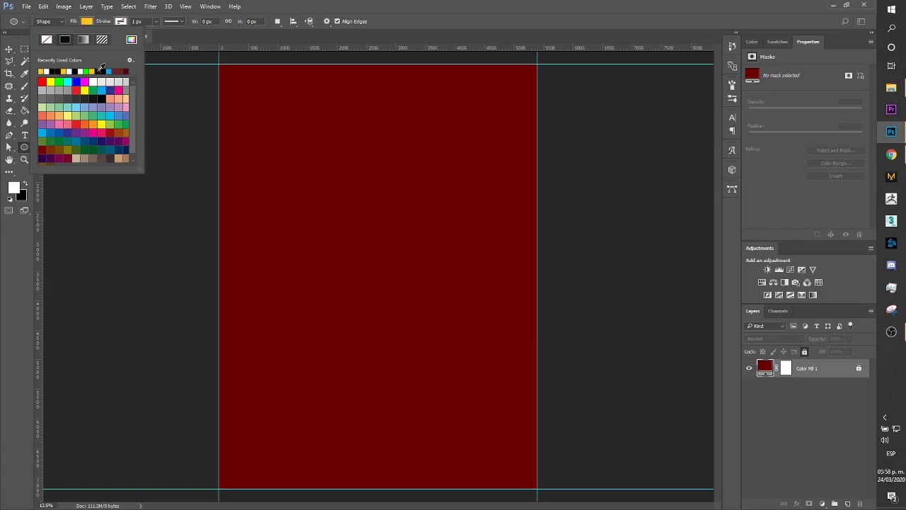
click(131, 40)
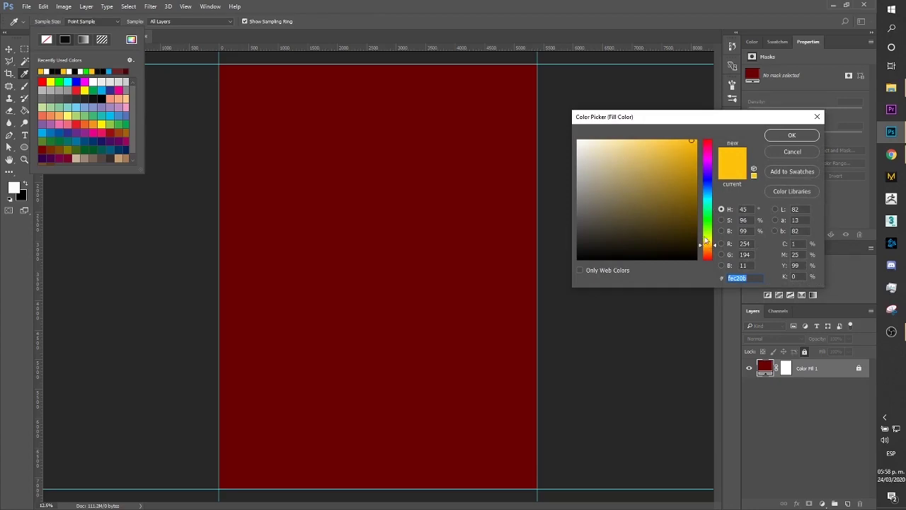
click(793, 135)
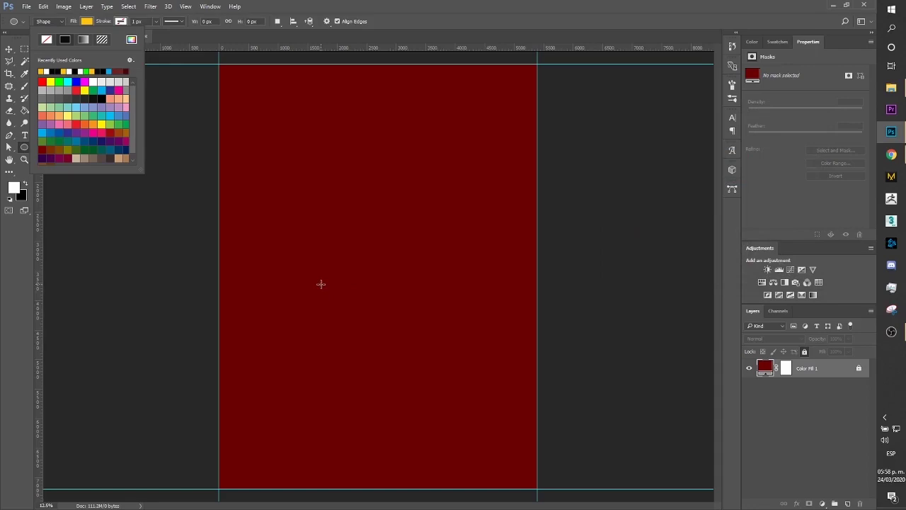
Draw a 2528 px yellow circle, centre it horizontally and place it just above middle.
mouse_move(322, 306)
mouse_down()
mouse_move(431, 196)
mouse_move(527, 142)
mouse_move(509, 166)
mouse_move(526, 157)
mouse_up()
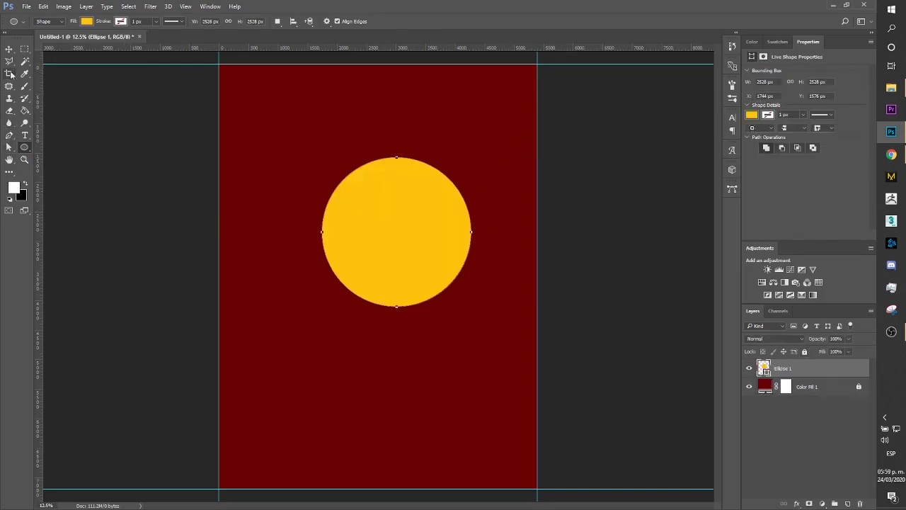
click(9, 49)
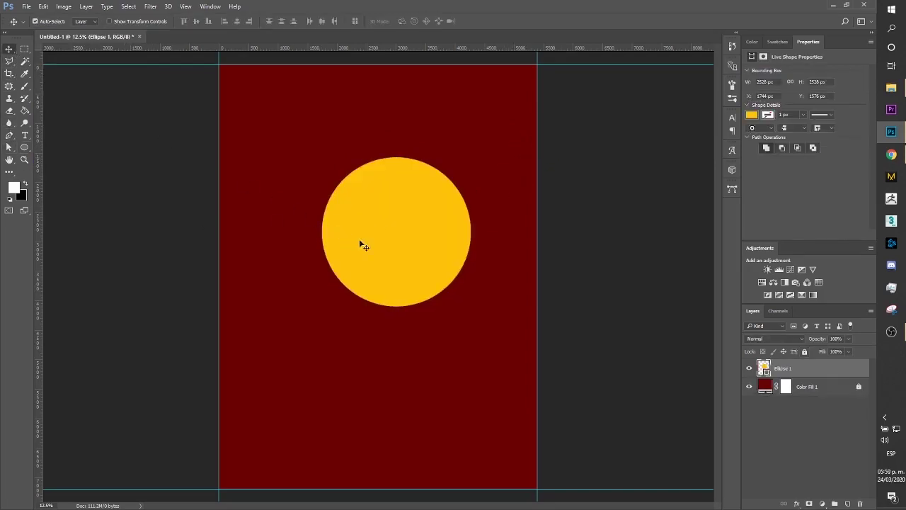
mouse_move(405, 247)
mouse_down()
mouse_move(383, 257)
mouse_move(386, 292)
mouse_up()
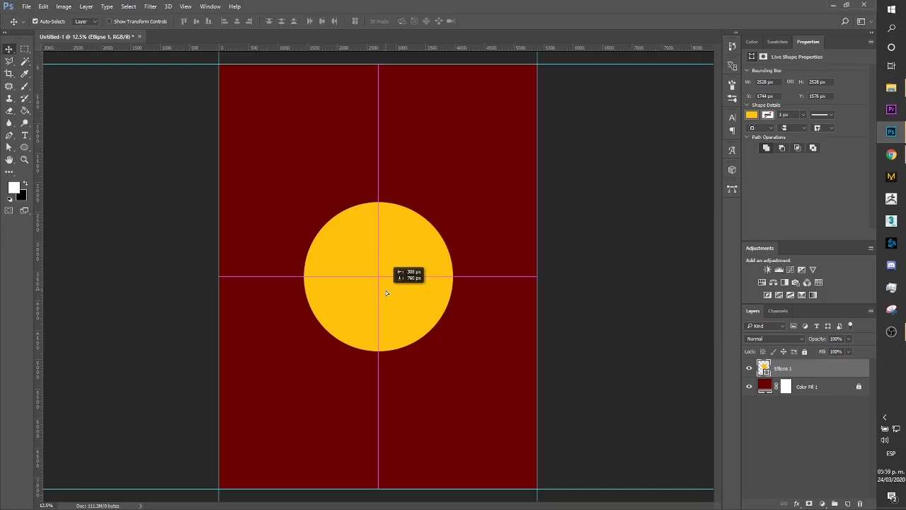
drag(387, 293, 387, 260)
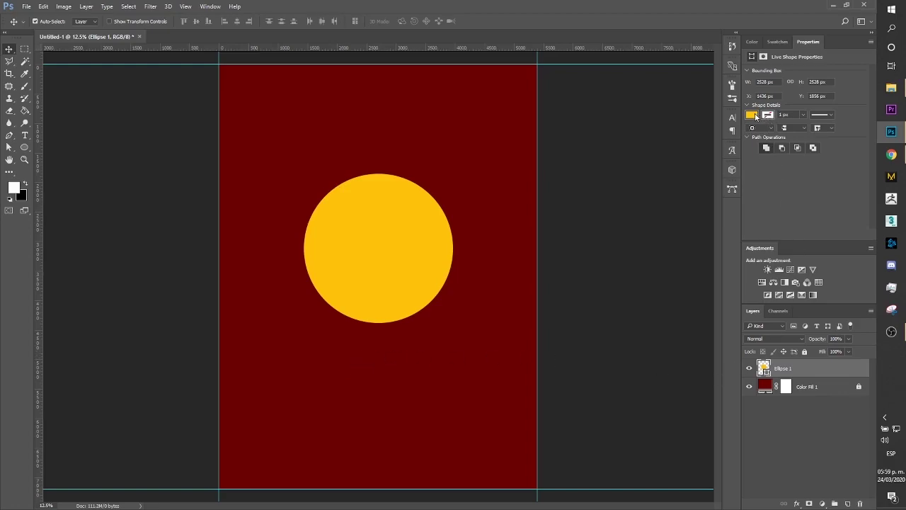
Try removing the circle's fill and giving it a 97.47 px outline.
click(767, 116)
click(759, 133)
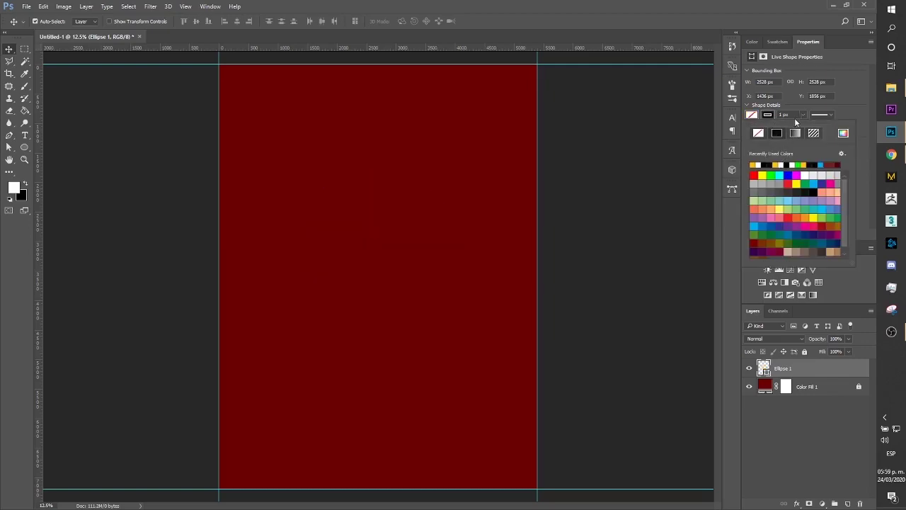
click(794, 117)
drag(795, 126, 819, 126)
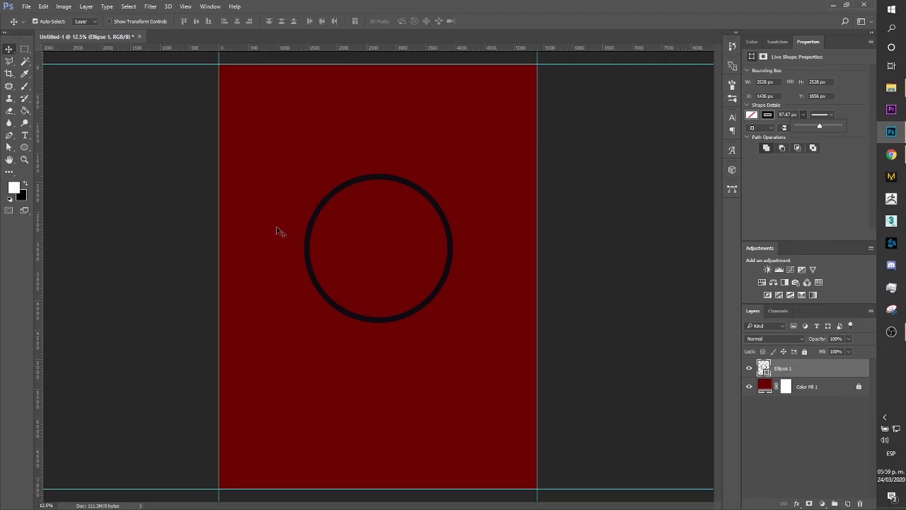
Restore the yellow fill and set the stroke to No Color at 0 px.
click(752, 116)
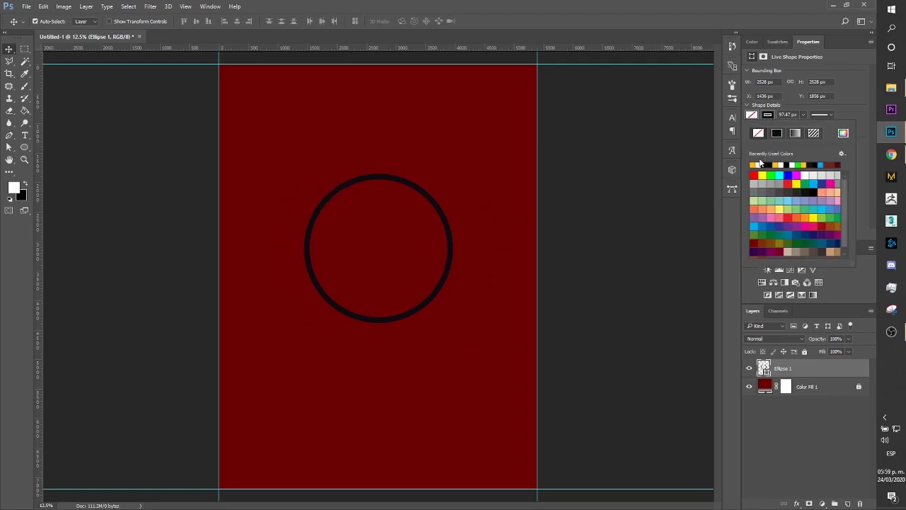
click(754, 163)
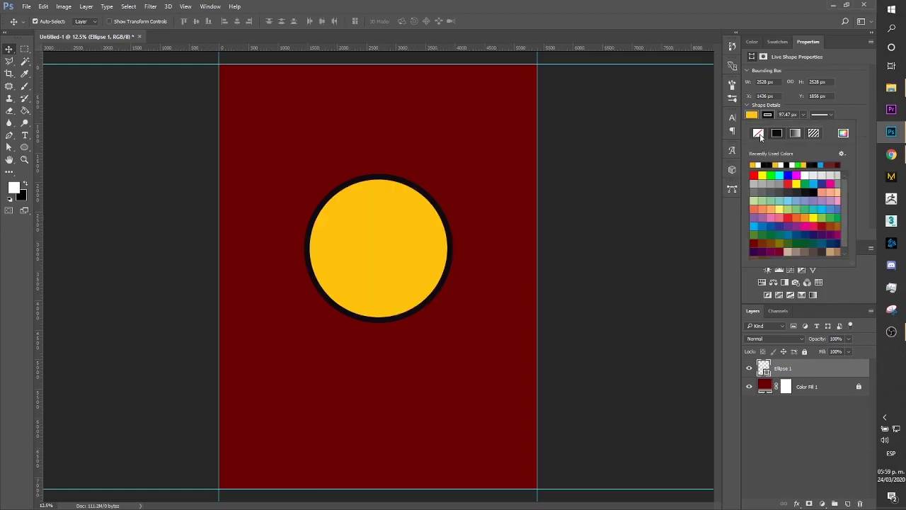
click(759, 135)
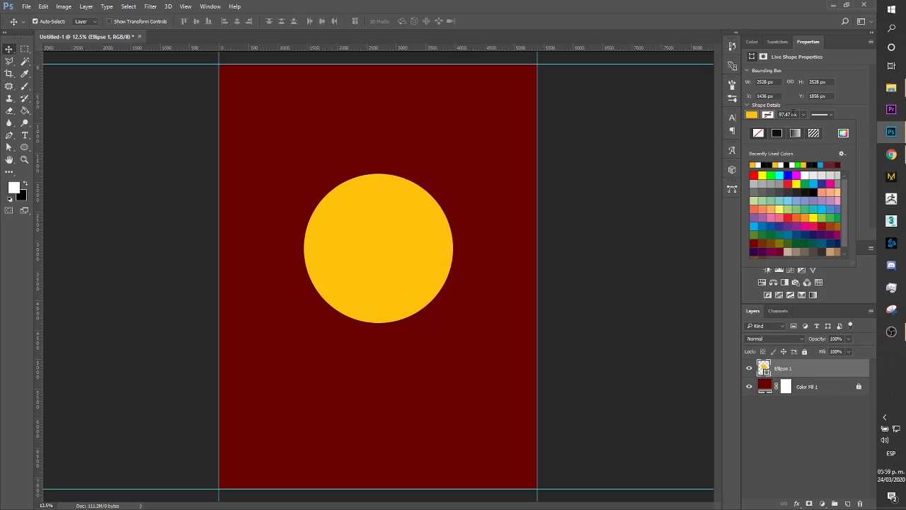
click(803, 116)
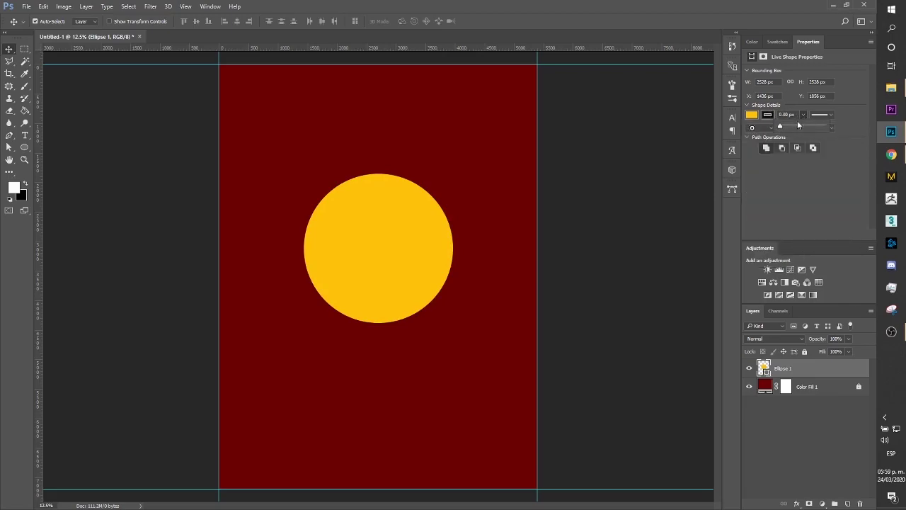
click(769, 115)
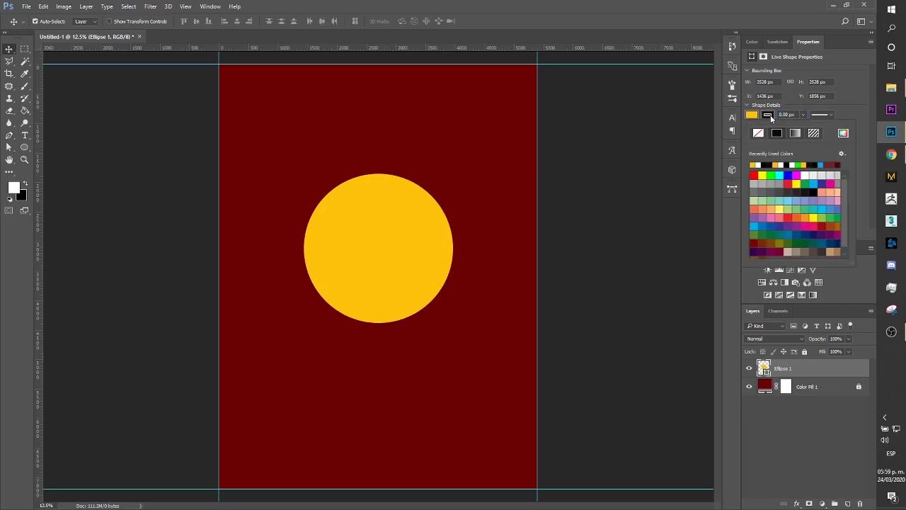
click(801, 101)
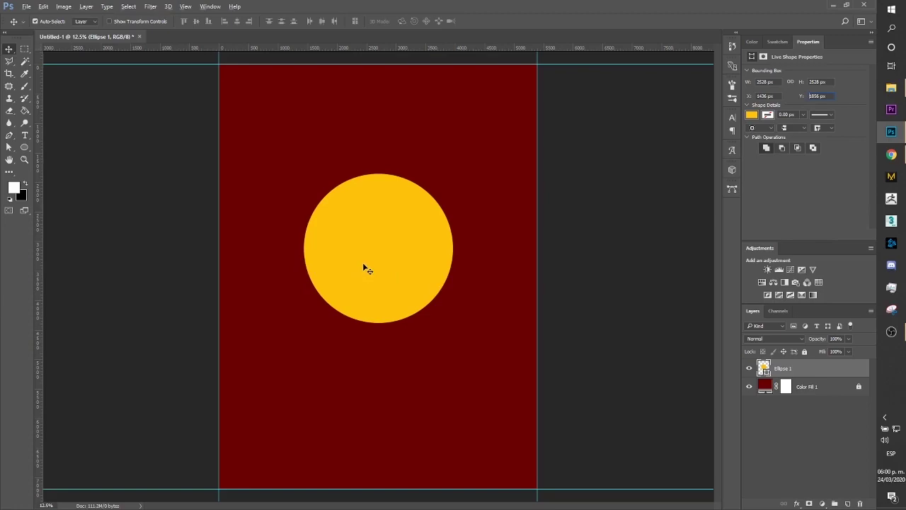
Alt-drag the yellow circle slightly down to create Ellipse 1 copy at Y 2016 px.
right_click(808, 369)
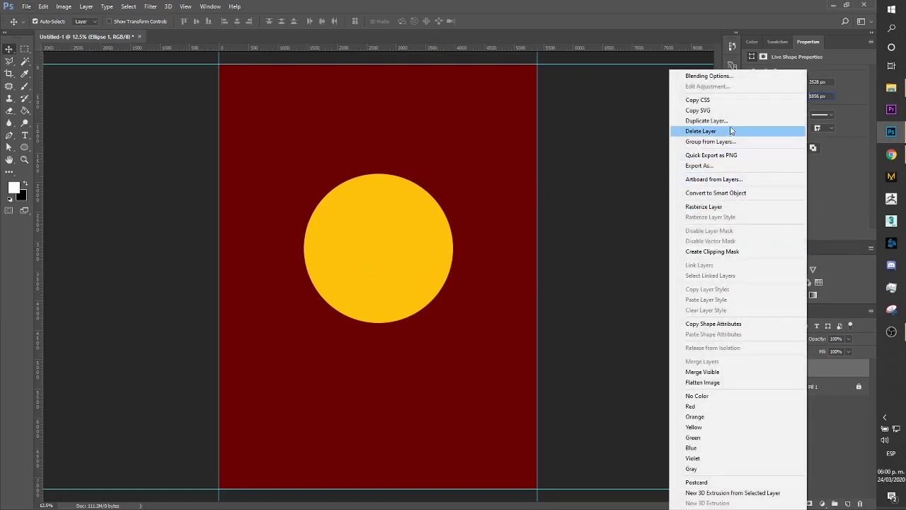
click(405, 260)
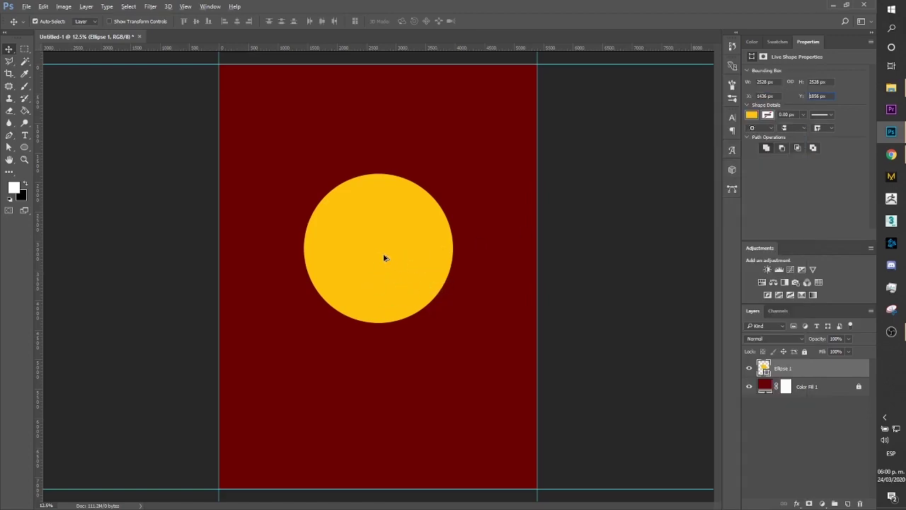
drag(385, 257, 384, 268)
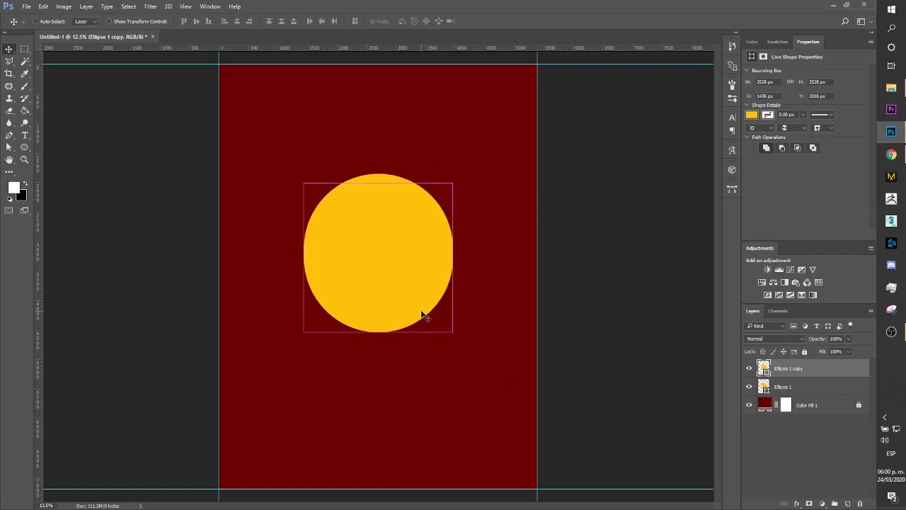
Scale Ellipse 1 copy to 3132 × 3132 px and centre it over the original circle.
key(ctrl+t)
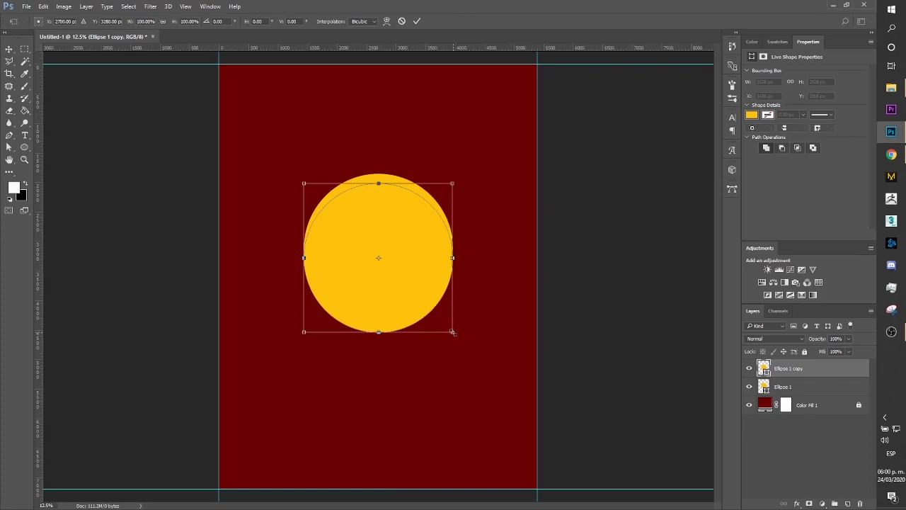
drag(452, 332, 489, 367)
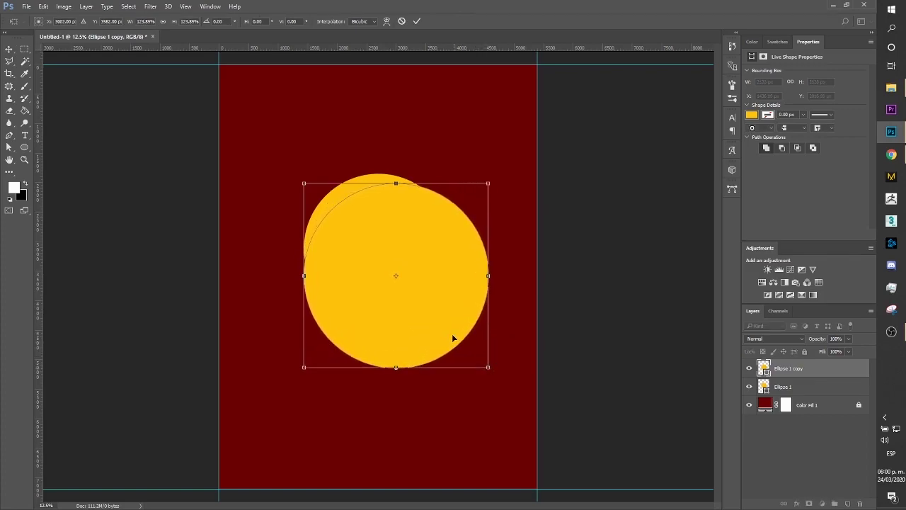
drag(450, 332, 433, 316)
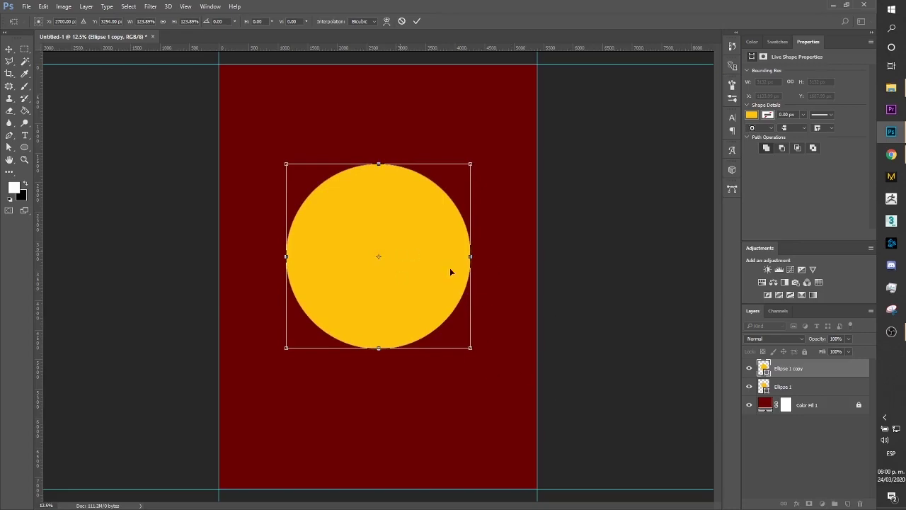
click(417, 21)
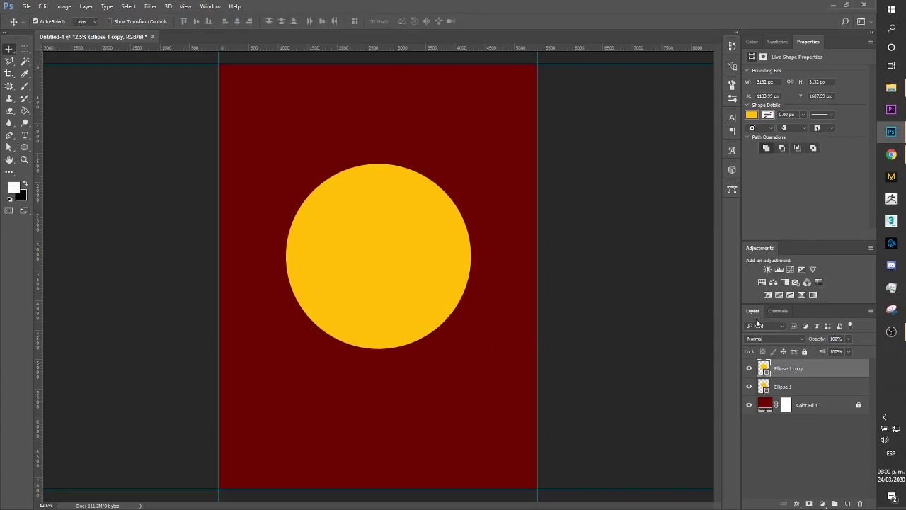
Give the larger ellipse copy no fill and a white stroke about 26.52 px wide.
click(752, 115)
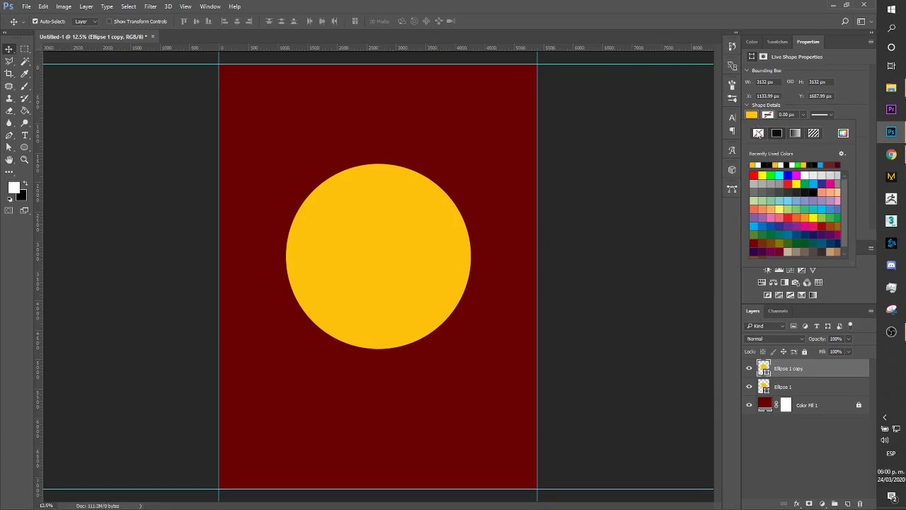
click(757, 134)
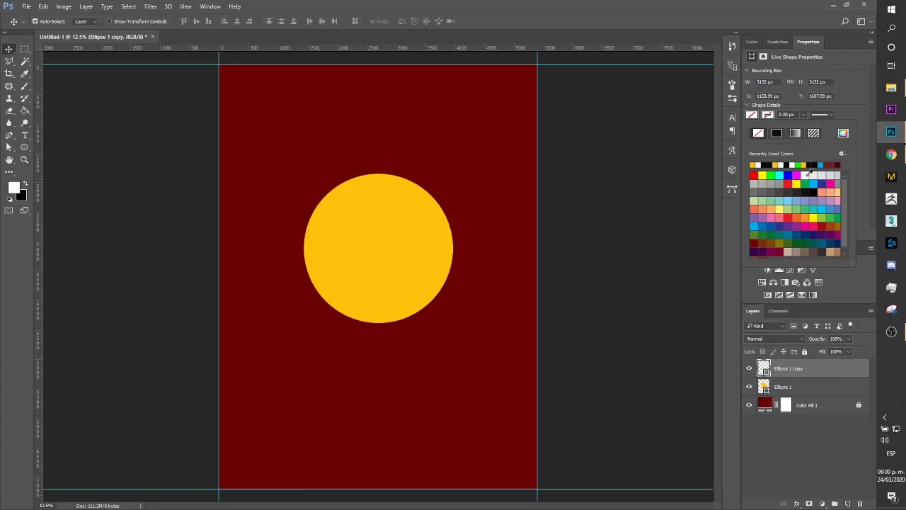
click(793, 165)
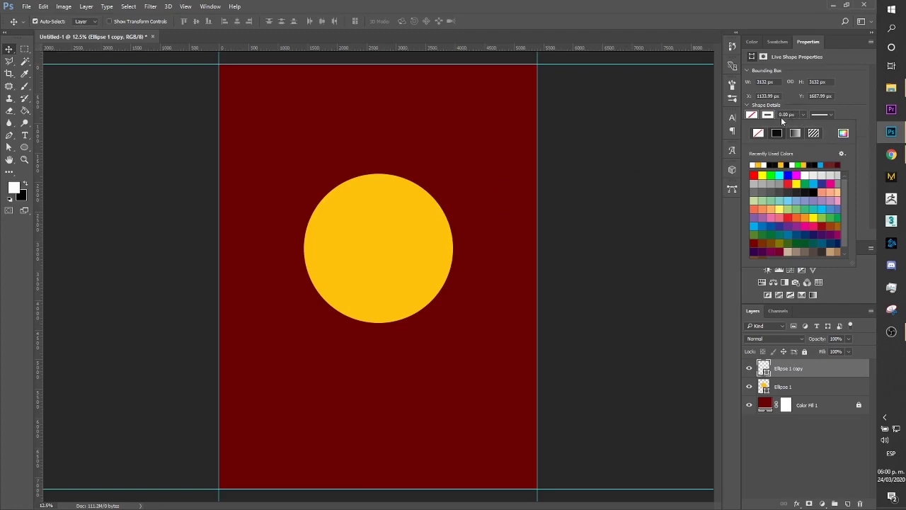
click(802, 114)
drag(803, 125, 805, 128)
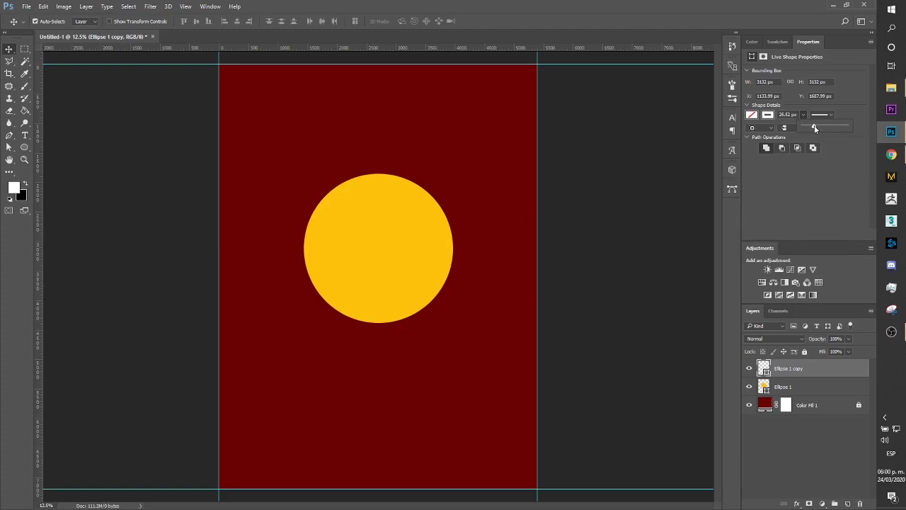
Select only the Ellipse 1 copy layer.
shift+click(457, 318)
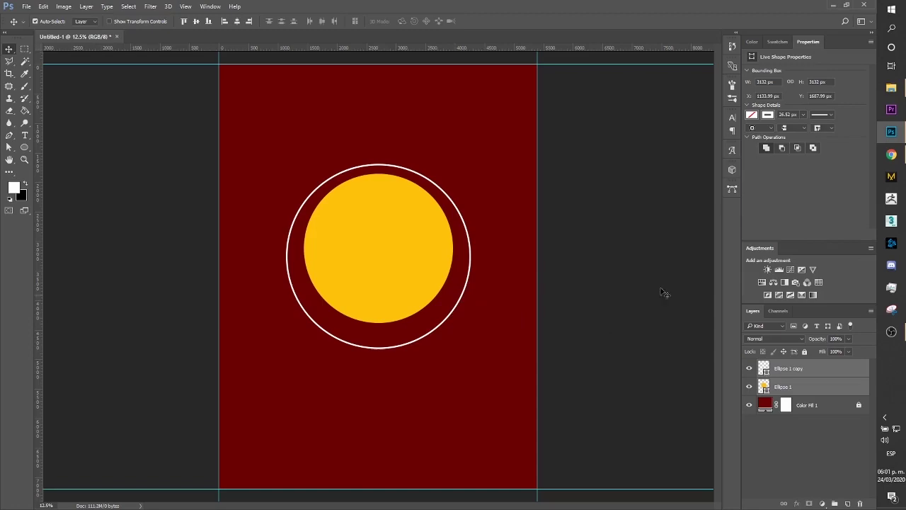
click(796, 369)
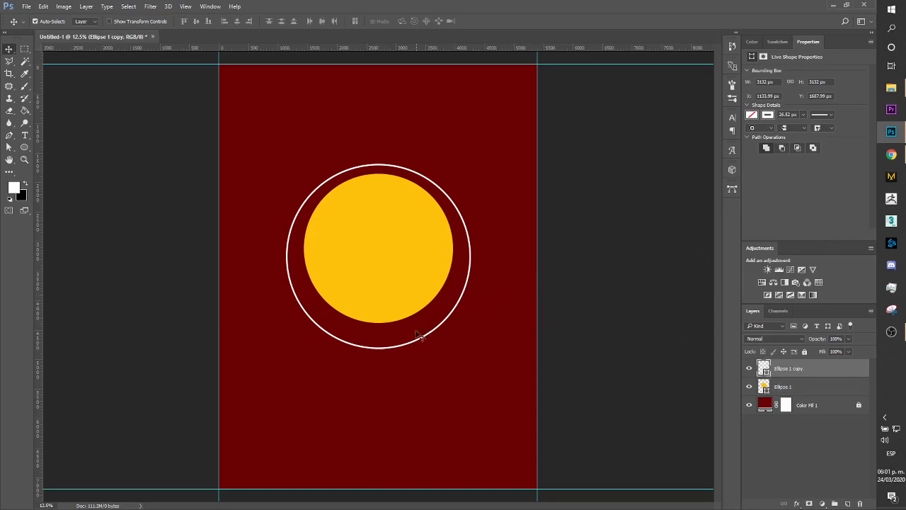
click(387, 346)
Drag the white ring up to Y 1553.99 px, centred evenly on the yellow disc.
drag(389, 349, 391, 339)
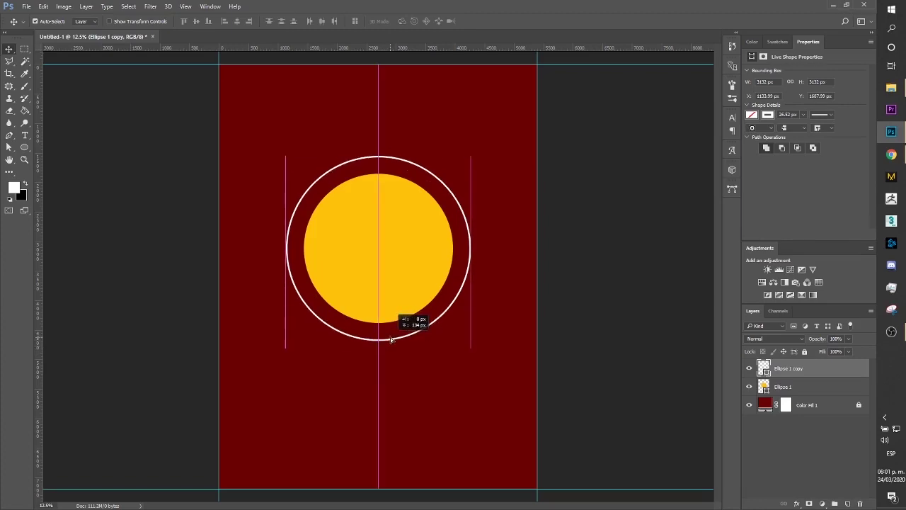
drag(390, 339, 391, 339)
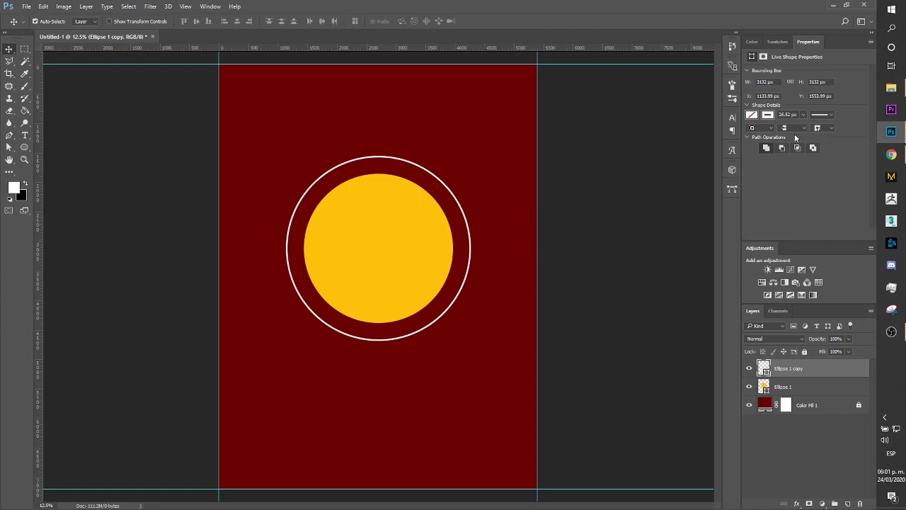
Thicken the white ring's stroke to about 66.55 px, then deselect the layer.
click(803, 114)
drag(807, 124, 818, 125)
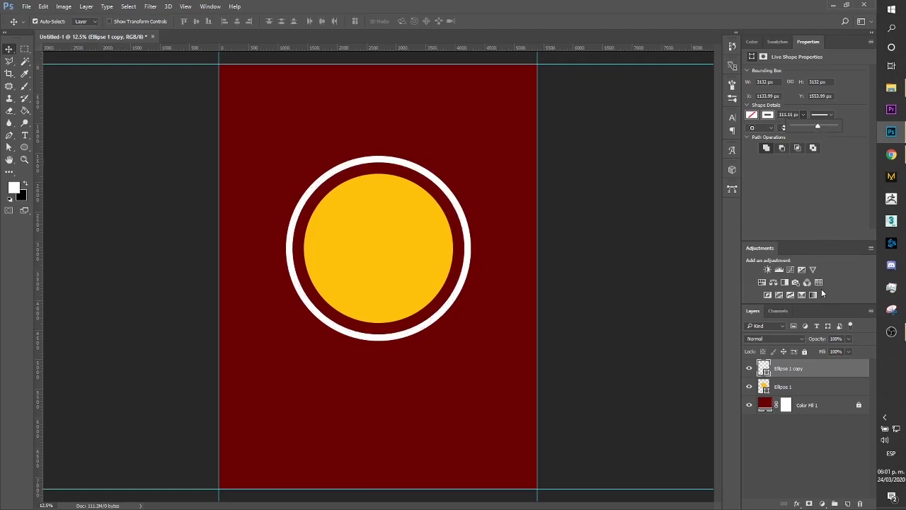
drag(817, 129, 816, 129)
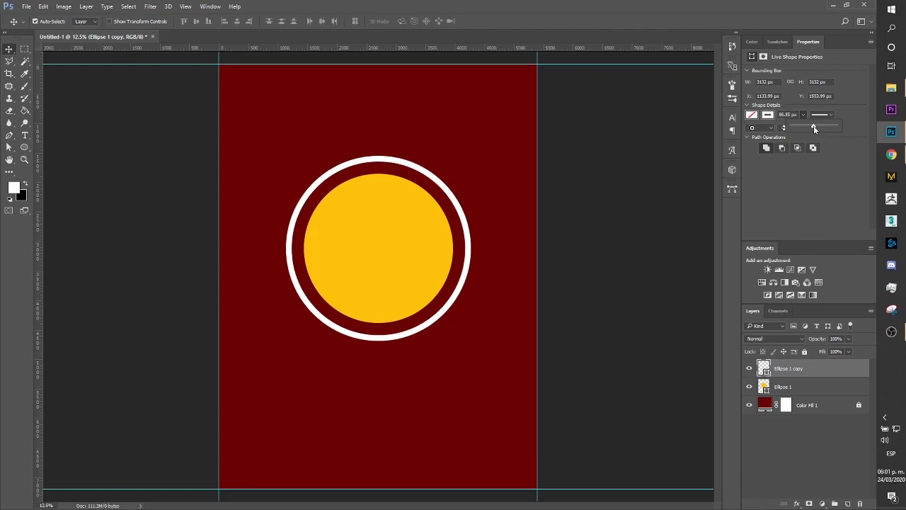
click(823, 161)
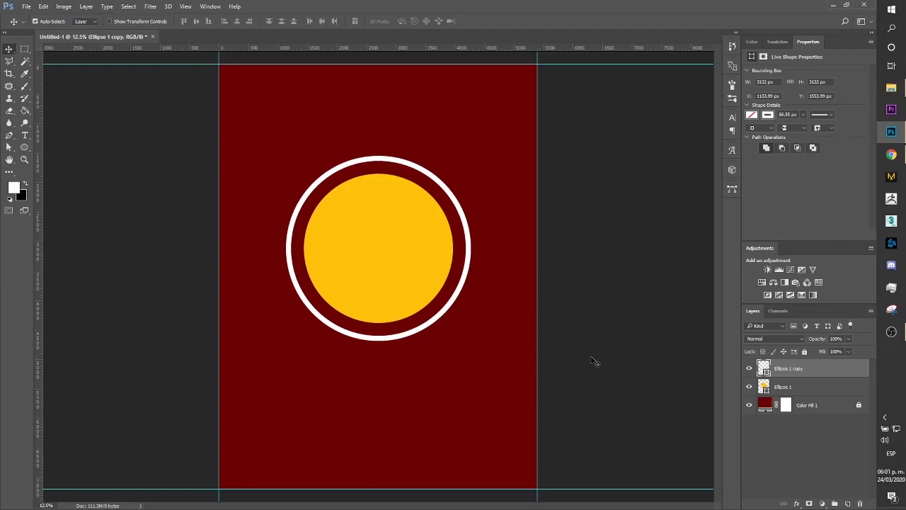
click(595, 385)
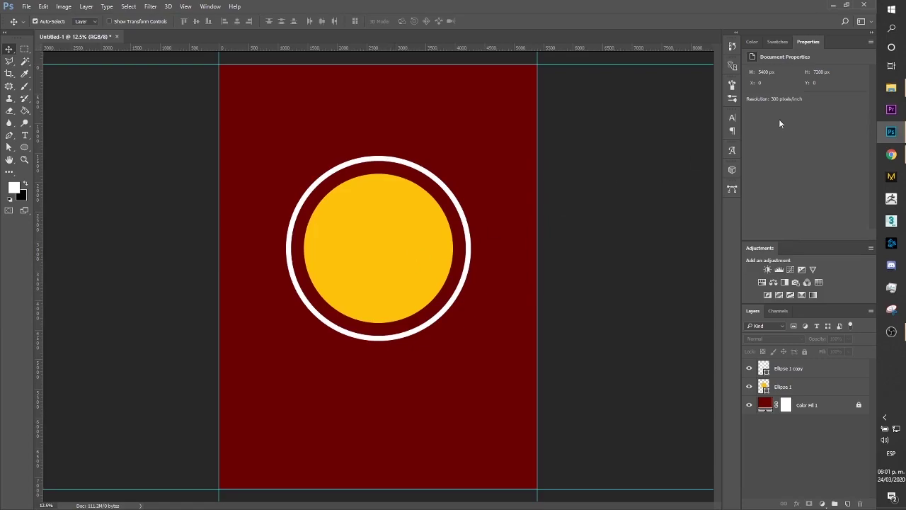
Show confetti-color-kap.jpg in a File Explorer window placed beside the Photoshop poster.
click(891, 88)
click(264, 148)
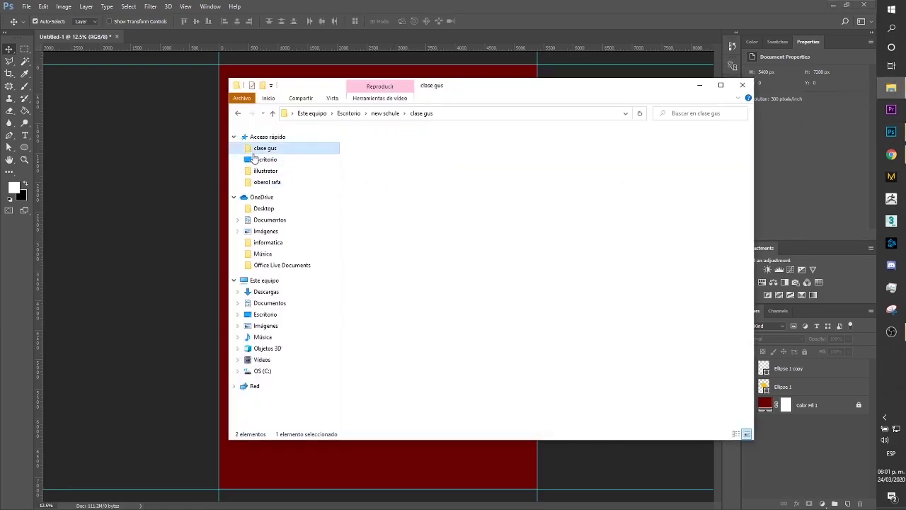
drag(751, 218, 734, 412)
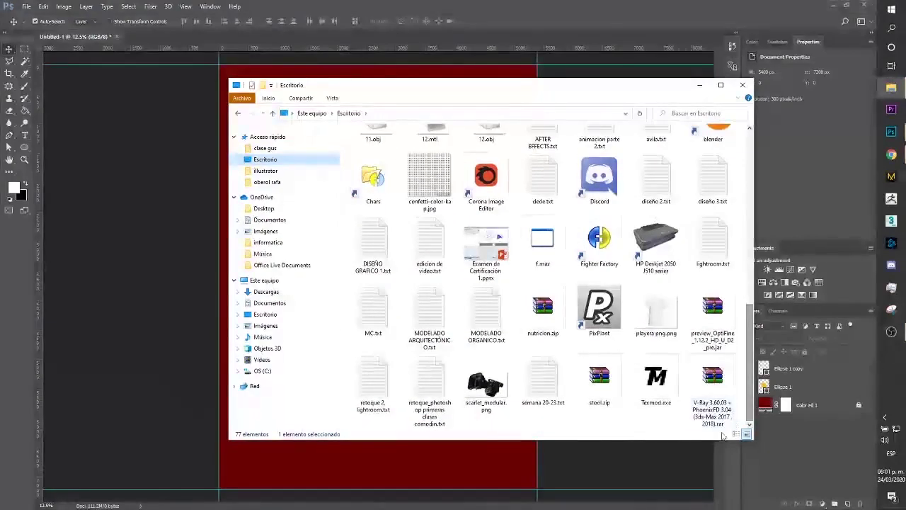
click(485, 385)
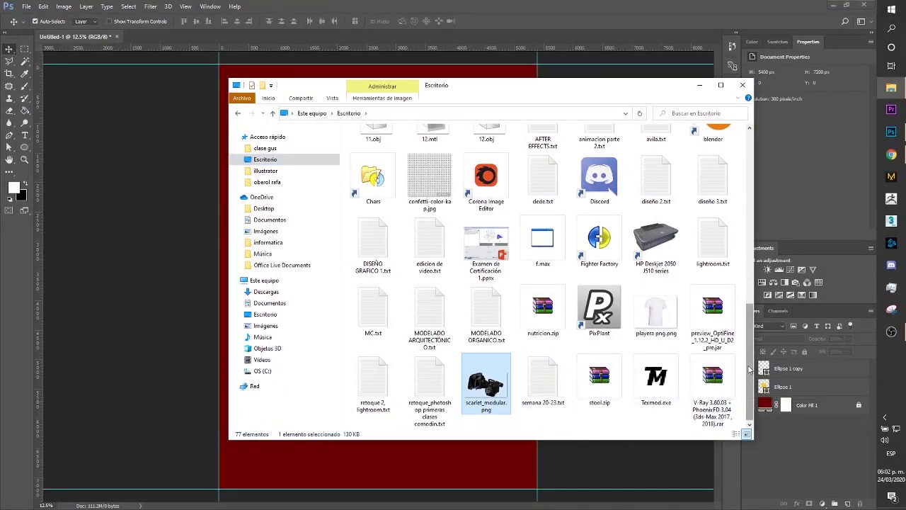
drag(747, 368, 747, 306)
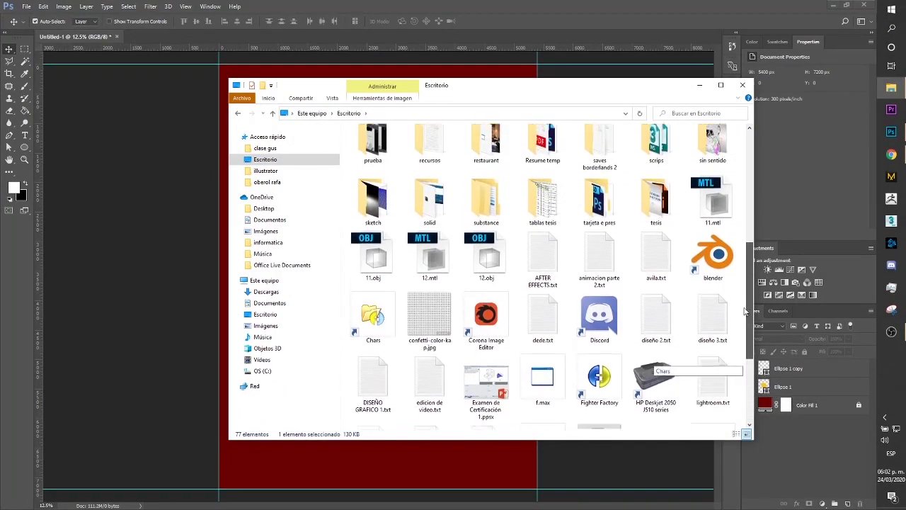
scroll(429, 260, down, 1)
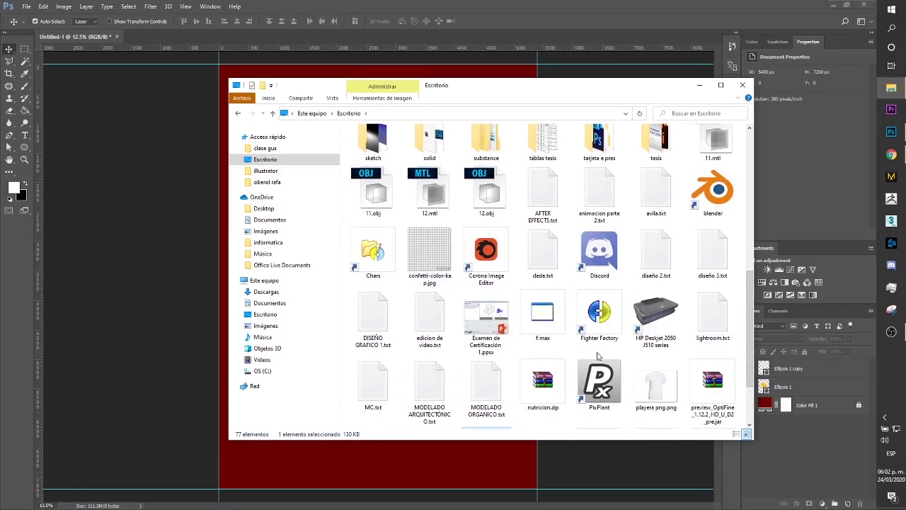
drag(571, 90, 774, 101)
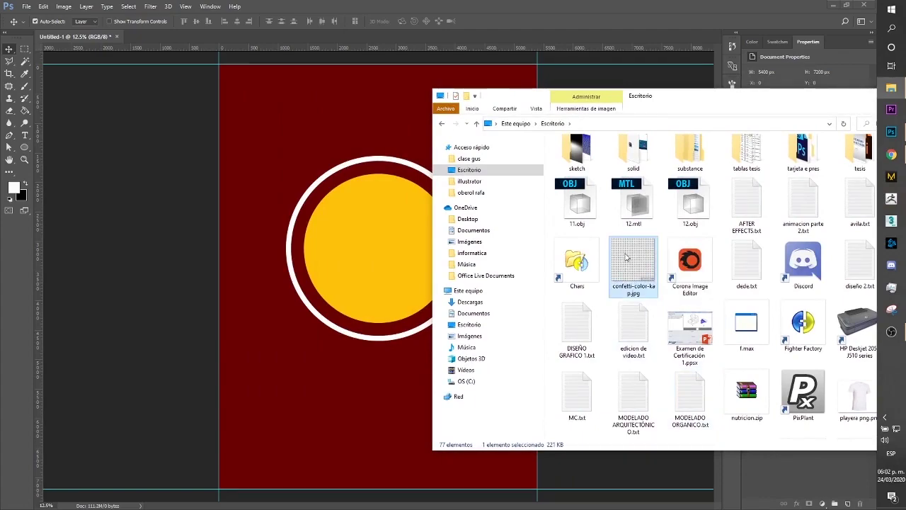
Place confetti-color-kap.jpg at the top-left, scaled to cover all but a bottom strip.
mouse_move(629, 263)
mouse_down()
mouse_move(521, 318)
mouse_move(349, 370)
mouse_up()
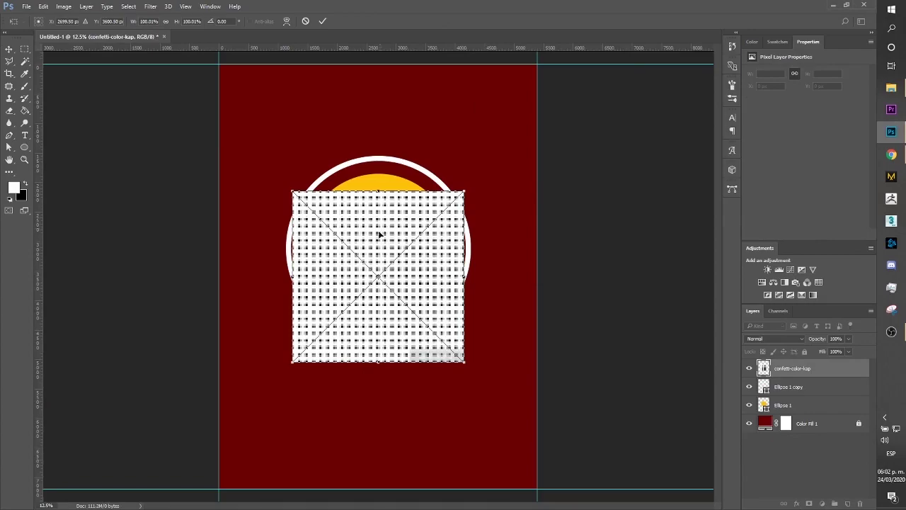
drag(378, 240, 372, 236)
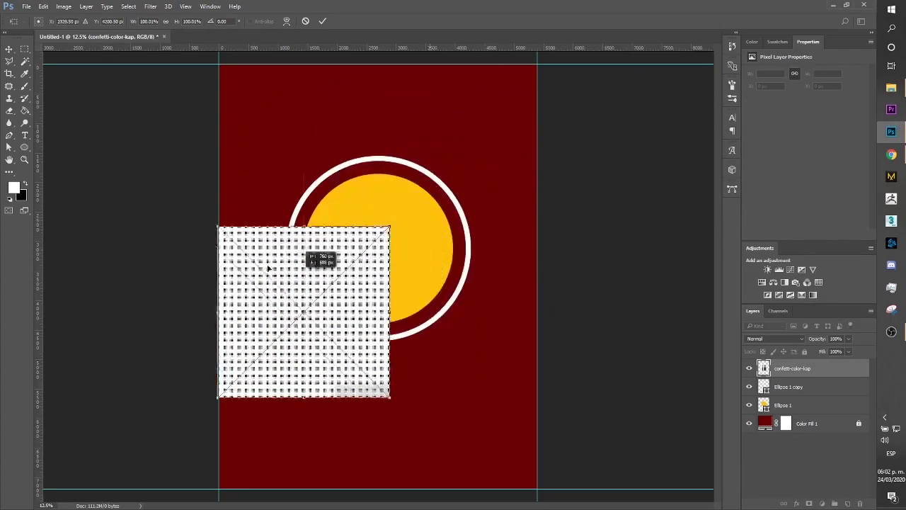
drag(373, 236, 354, 234)
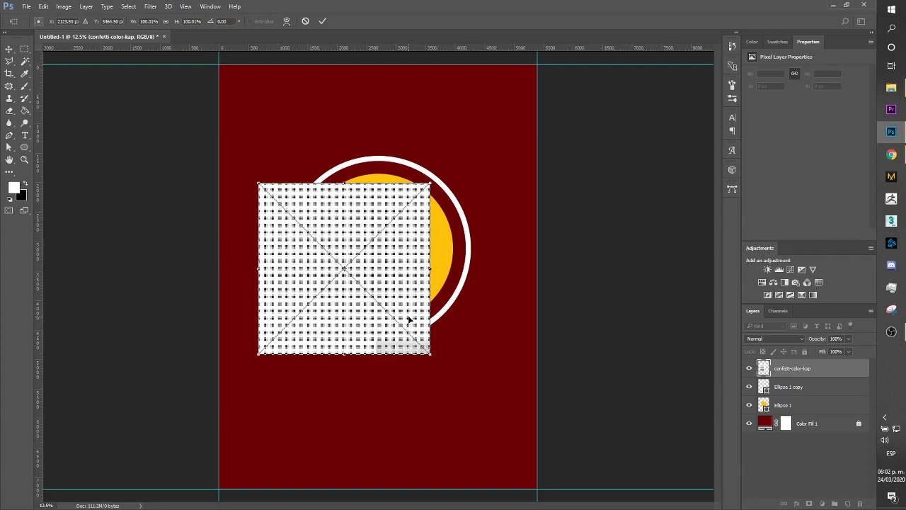
drag(408, 320, 366, 200)
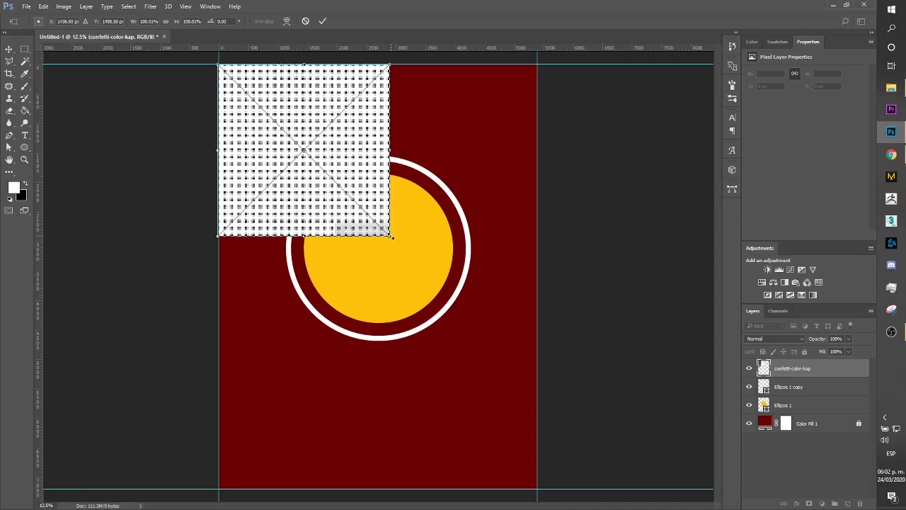
drag(391, 236, 548, 401)
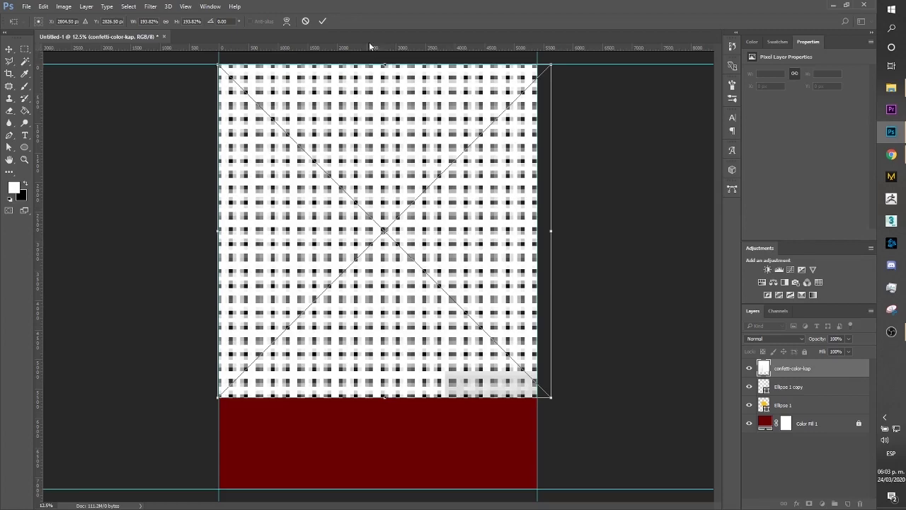
click(326, 21)
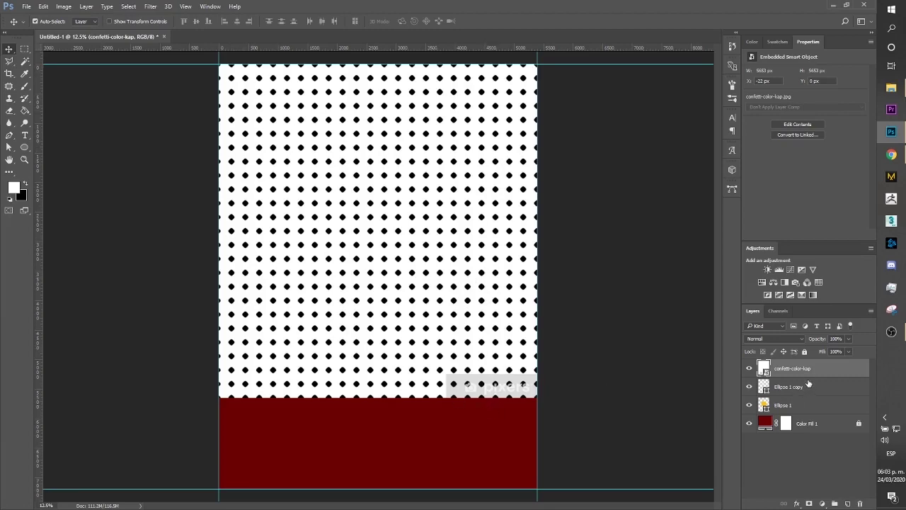
Move the confetti-color-kap layer below Ellipse 1 and toggle a circle's visibility to check.
drag(800, 368, 802, 405)
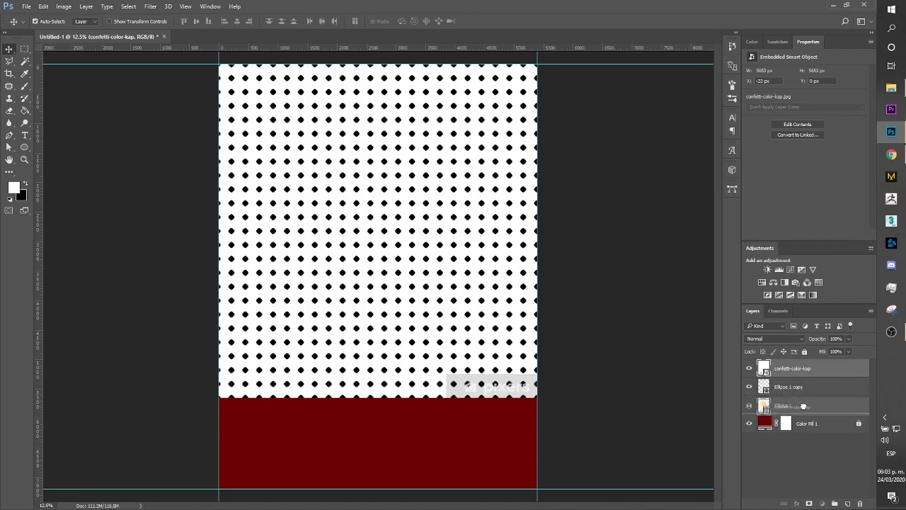
drag(803, 406, 802, 407)
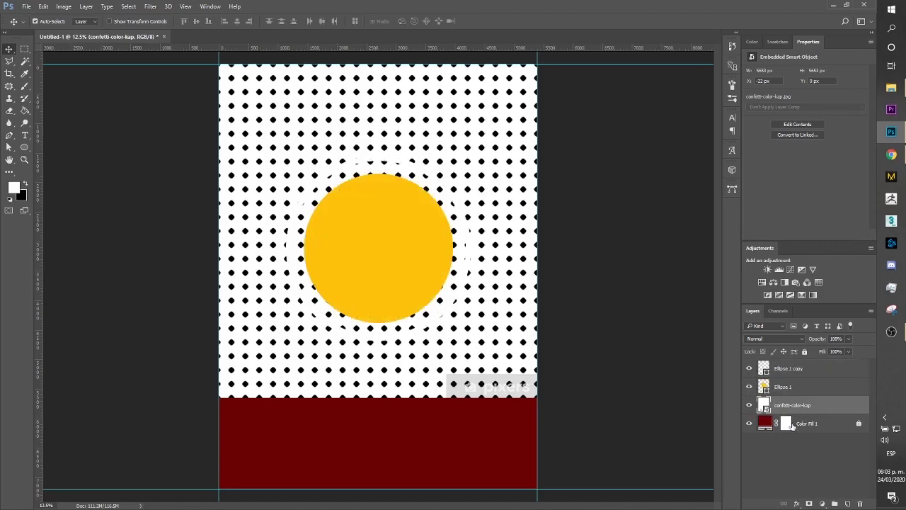
click(750, 387)
click(749, 369)
Try Linear Light and Hard Mix on the dot pattern, then settle on Soft Light.
click(772, 341)
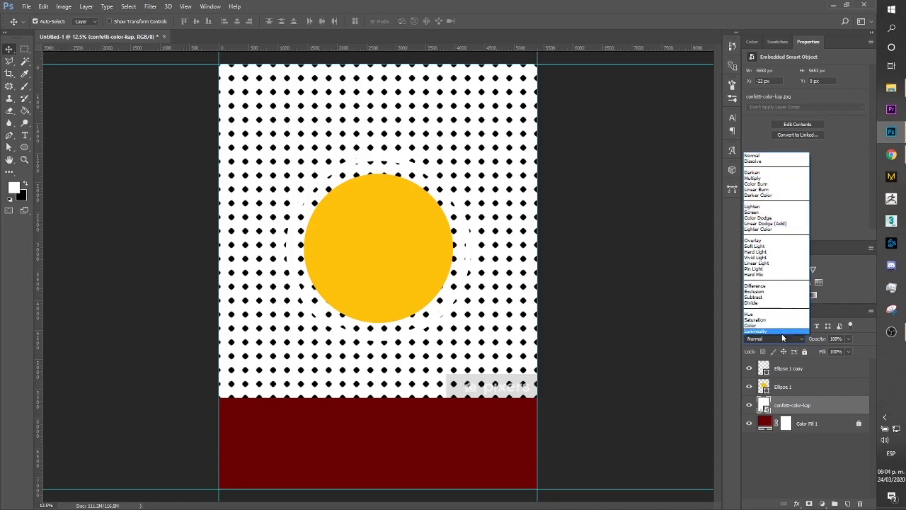
click(785, 351)
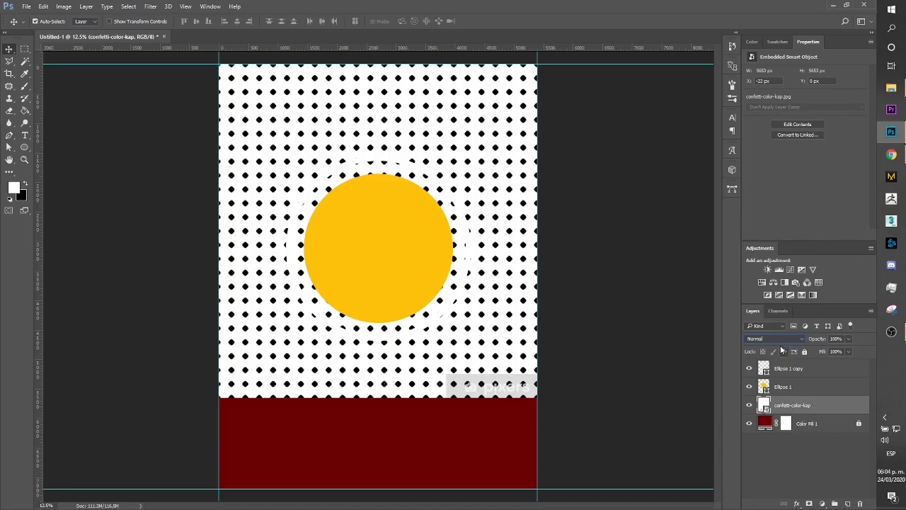
click(779, 339)
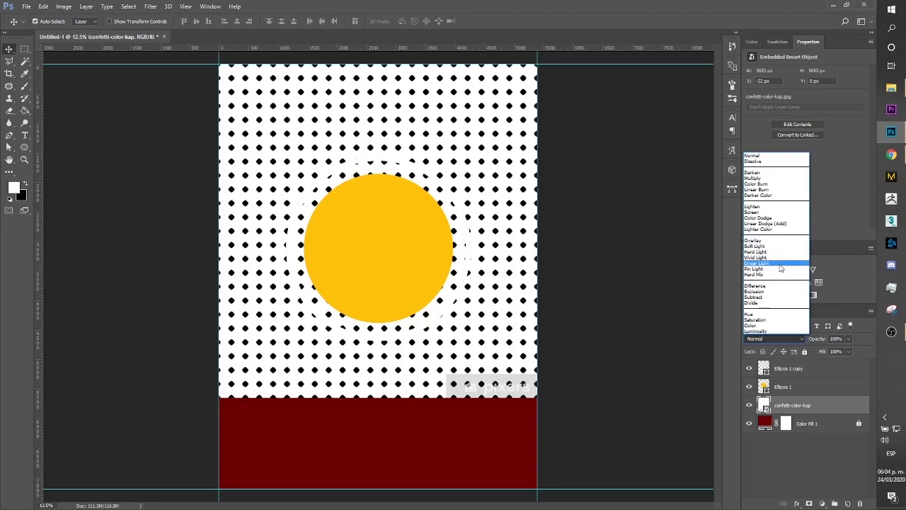
click(780, 264)
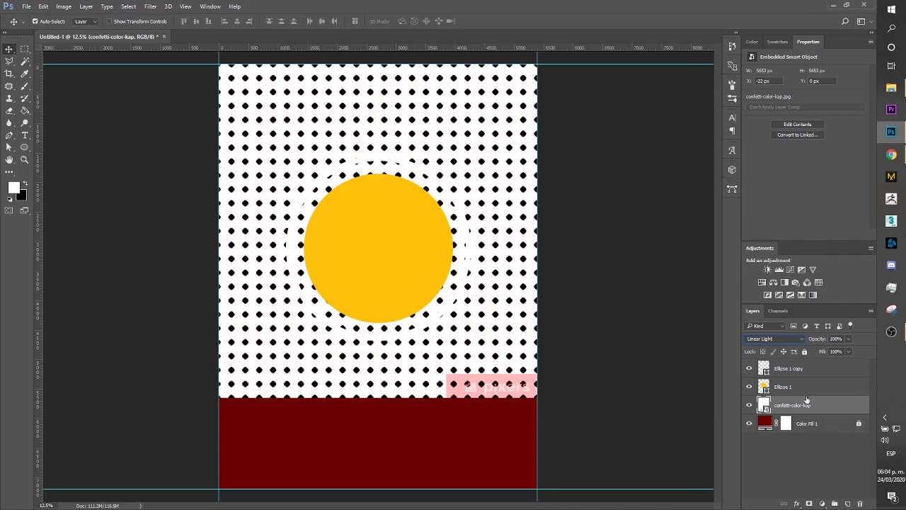
click(793, 343)
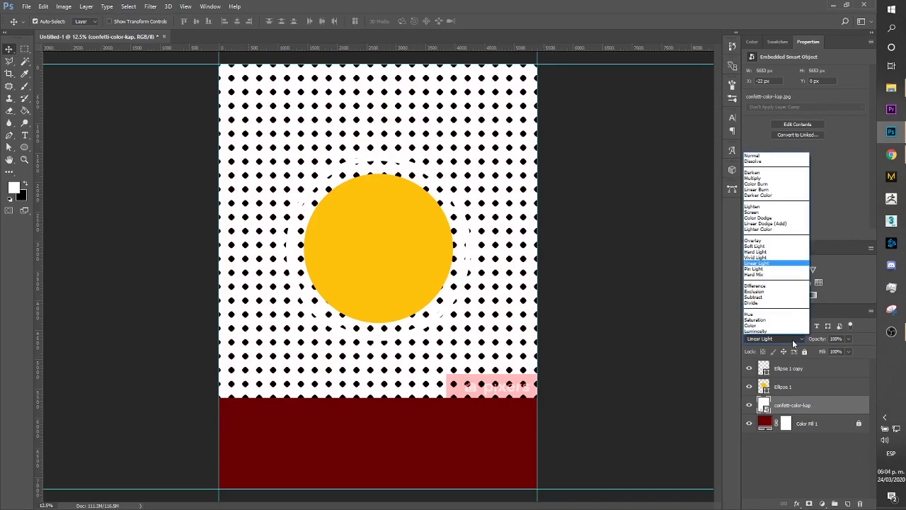
click(784, 274)
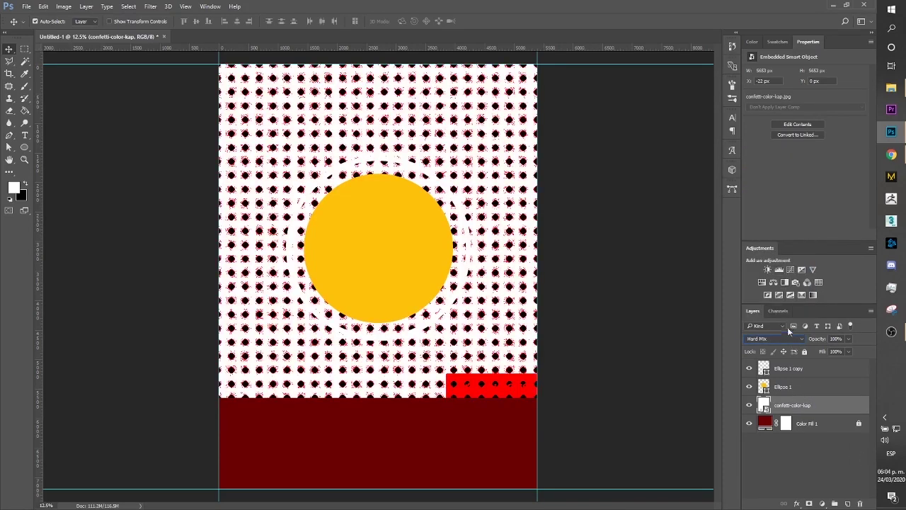
click(789, 343)
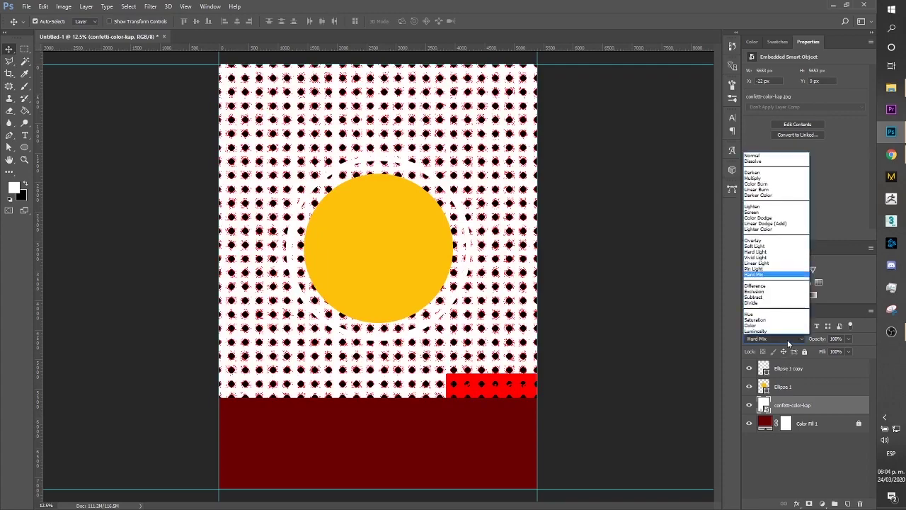
click(774, 248)
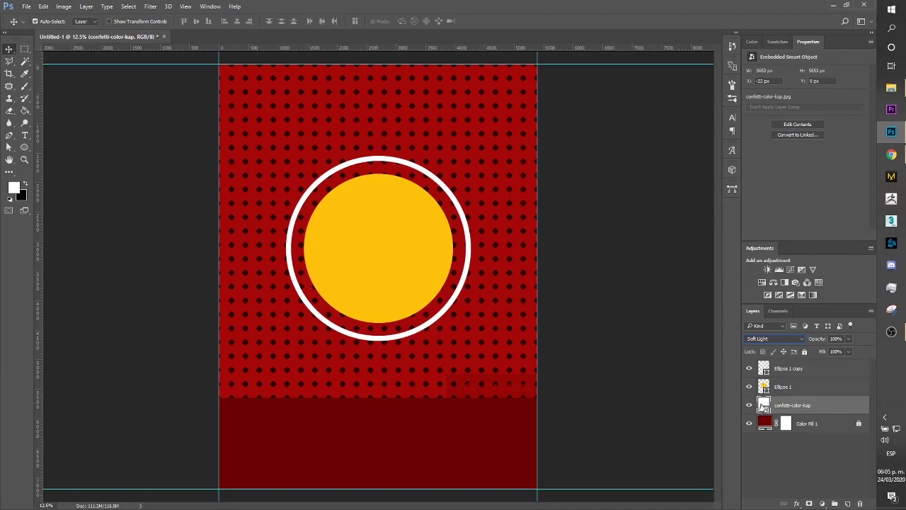
Rasterize the confetti-color-kap layer and pick the Eraser tool.
right_click(825, 404)
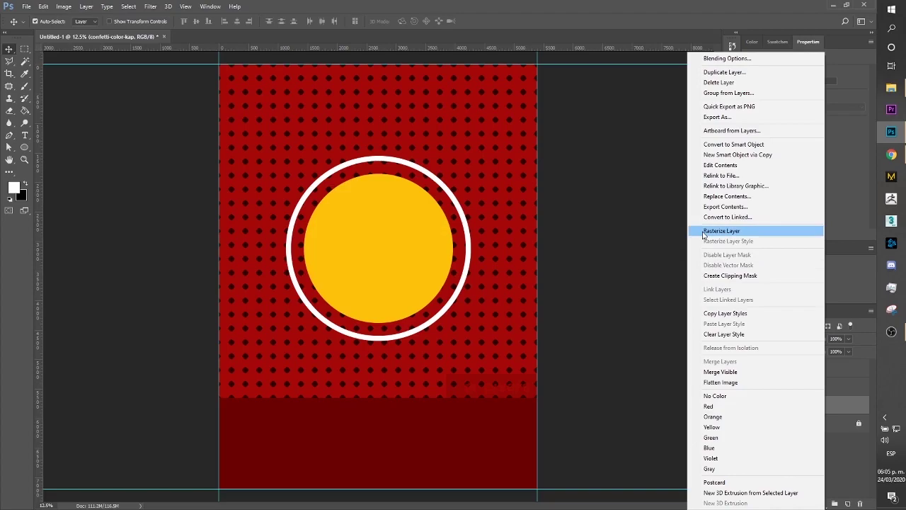
click(744, 236)
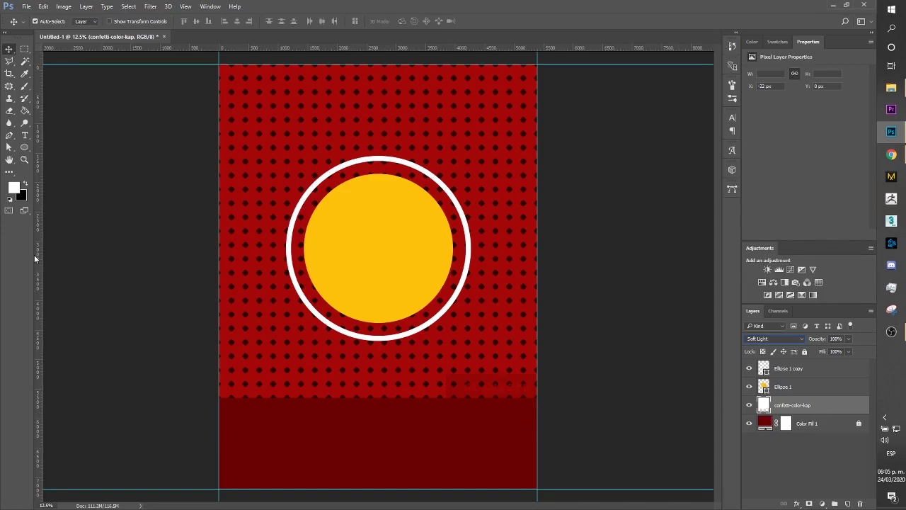
click(10, 111)
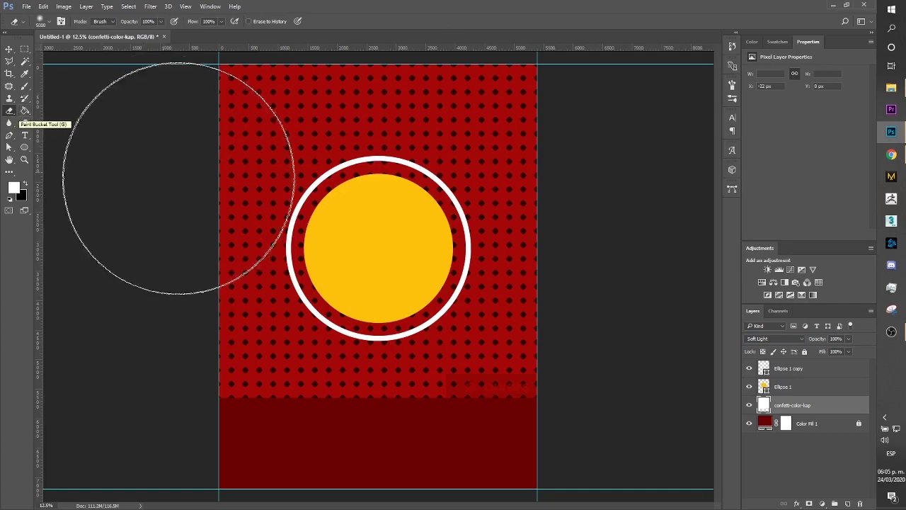
Set the eraser brush to 5000 px size with 1% hardness.
click(50, 24)
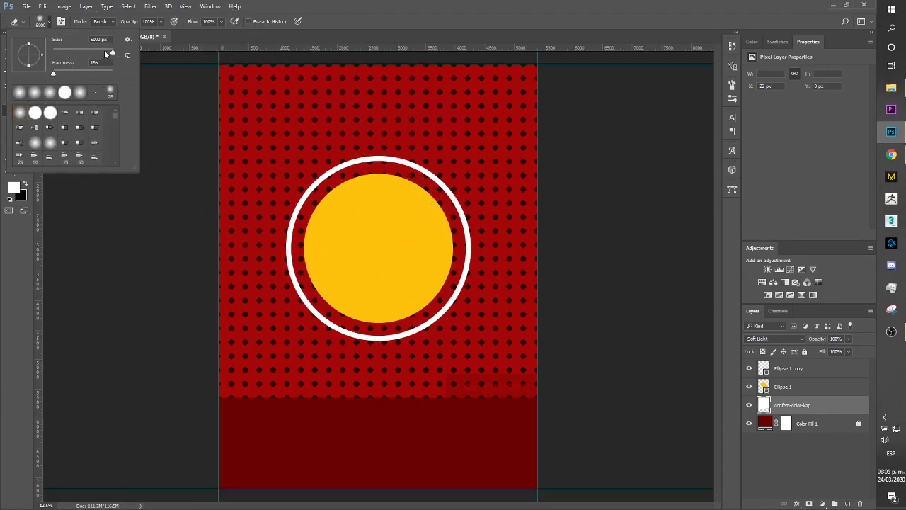
click(302, 28)
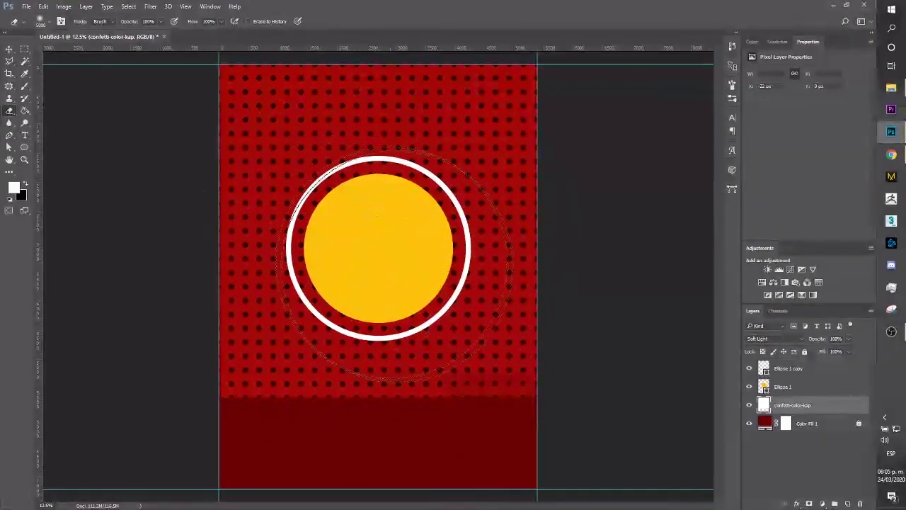
right_click(414, 347)
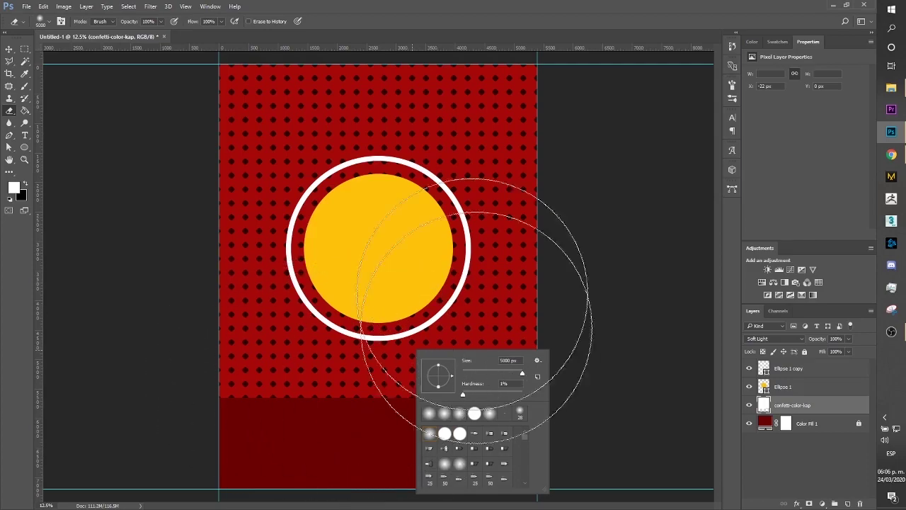
Sweep the soft eraser across the lower poster so the dots fade into the dark red.
click(405, 24)
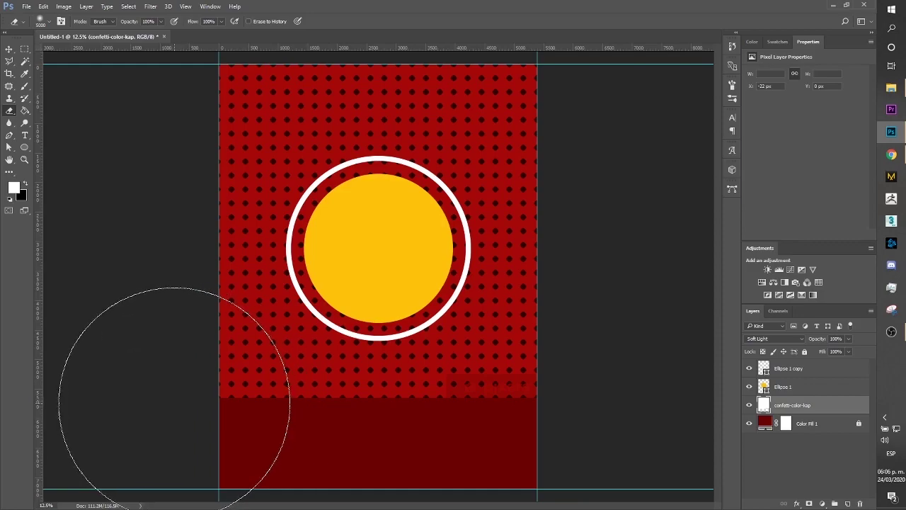
mouse_move(174, 403)
mouse_down()
mouse_move(304, 398)
mouse_move(591, 415)
mouse_up()
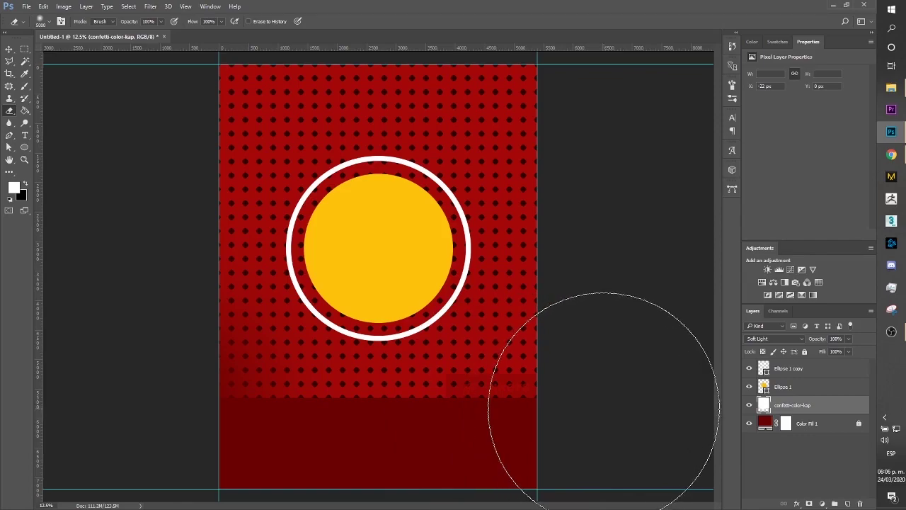
mouse_move(603, 405)
mouse_down()
mouse_move(431, 394)
mouse_move(236, 414)
mouse_up()
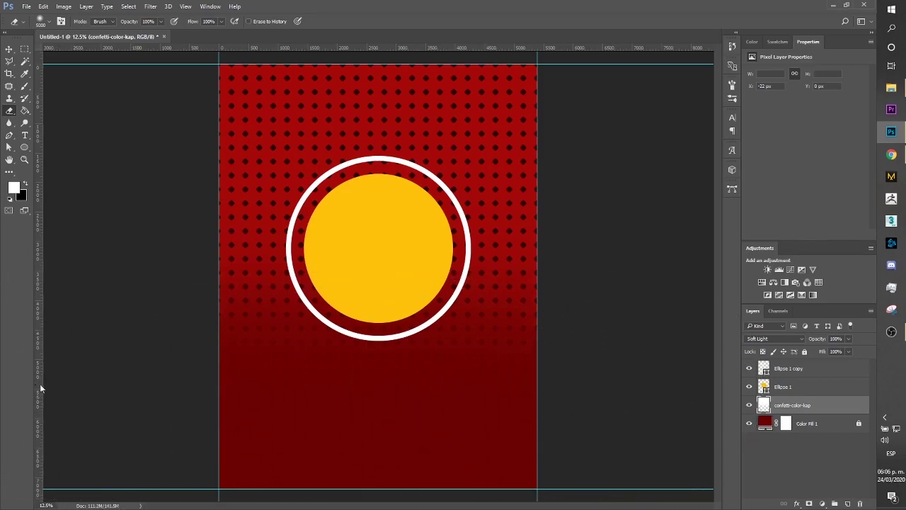
drag(224, 385, 538, 389)
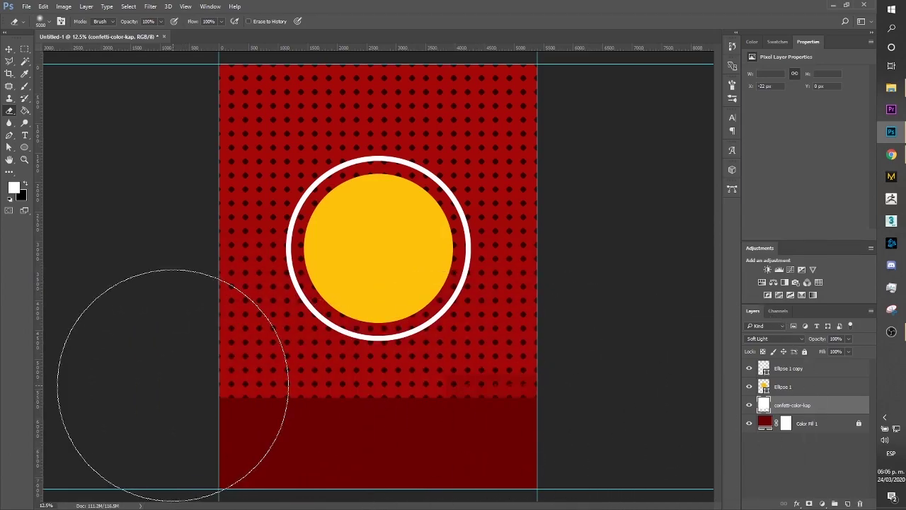
click(173, 385)
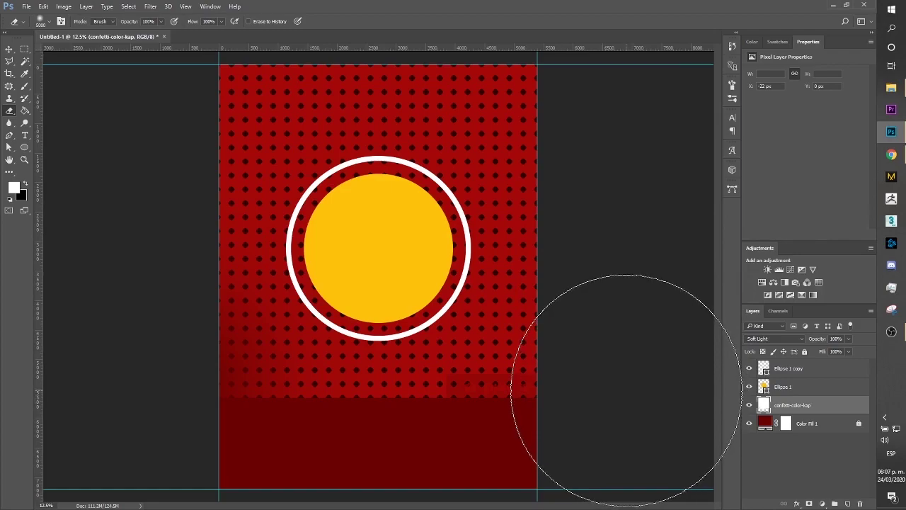
drag(627, 391, 560, 421)
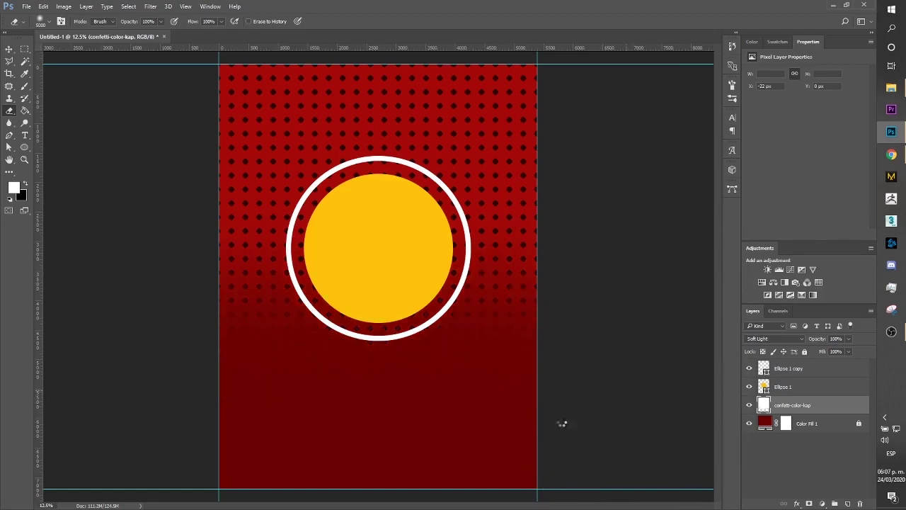